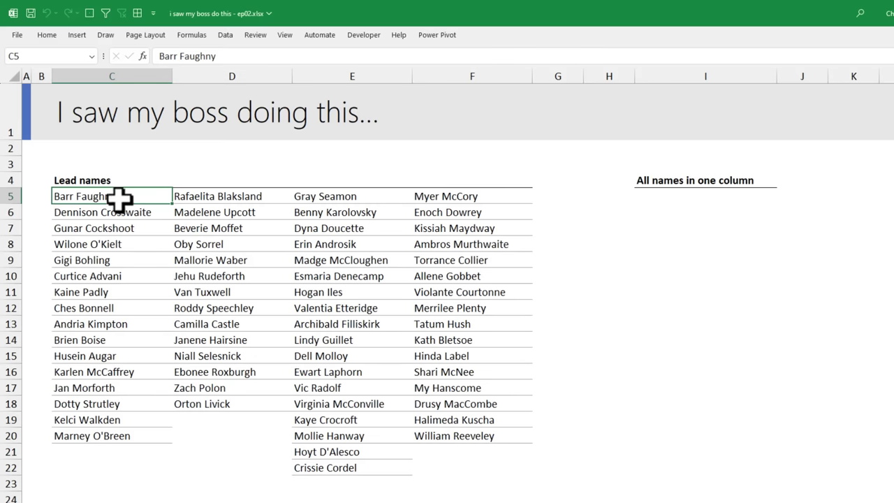
pyautogui.moveTo(123, 199); pyautogui.dragTo(434, 452)
pyautogui.moveTo(674, 200); pyautogui.dragTo(682, 481)
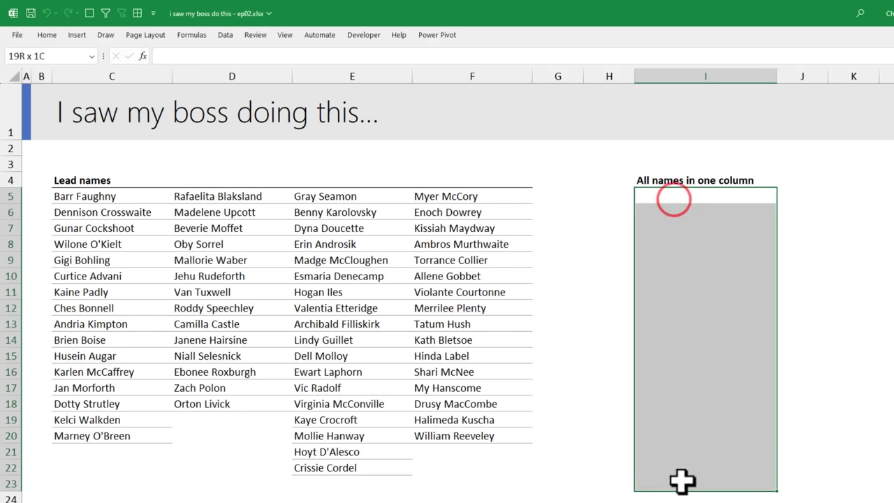
# Step: Copy the first column of lead names, C5:C20, to the "All names in one column" list starting at I5
pyautogui.moveTo(96, 197); pyautogui.dragTo(126, 442)
pyautogui.hotkey('ctrl', 'c')
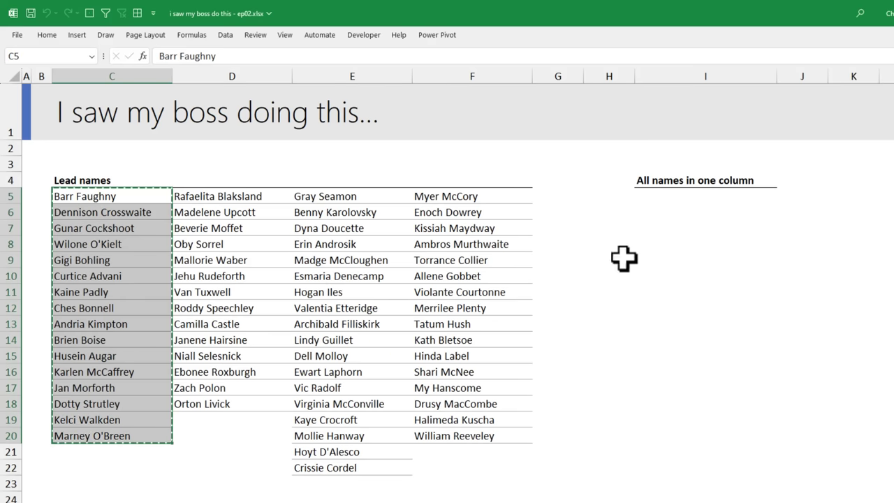
pyautogui.click(670, 201)
pyautogui.hotkey('ctrl', 'v')
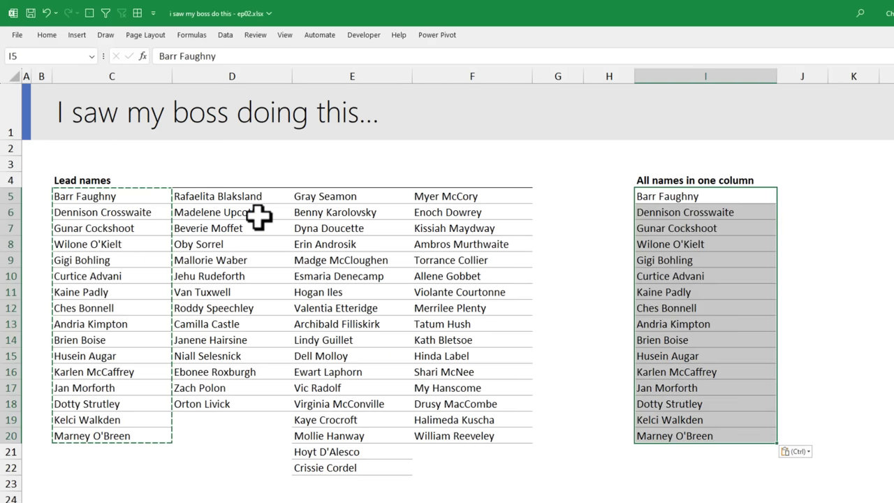
# Step: Copy the second column of lead names, D5:D18, below the pasted list starting at I21
pyautogui.moveTo(235, 196); pyautogui.dragTo(235, 406)
pyautogui.hotkey('ctrl', 'c')
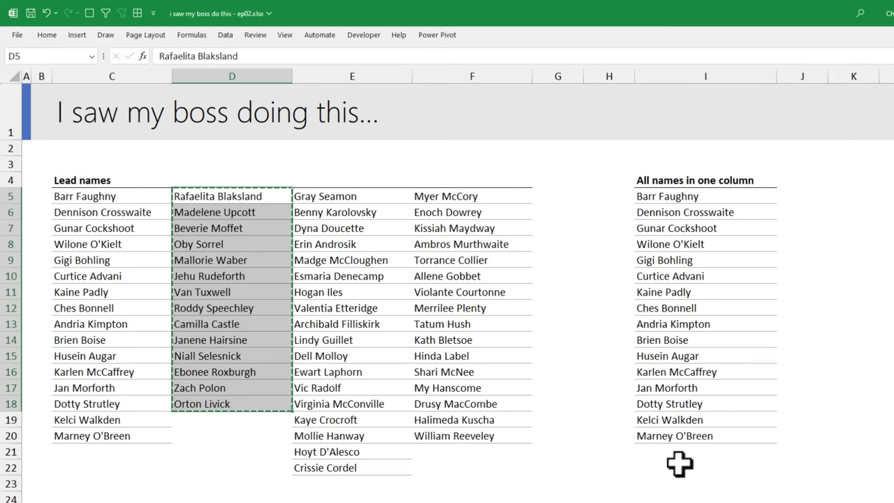
pyautogui.click(675, 451)
pyautogui.hotkey('ctrl', 'v')
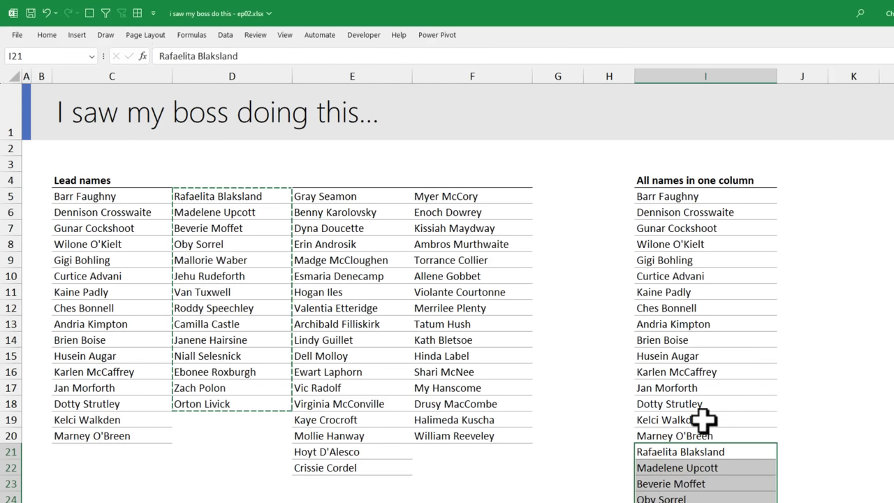
# Step: Clear all the pasted names from column I, starting at I5
pyautogui.click(667, 199)
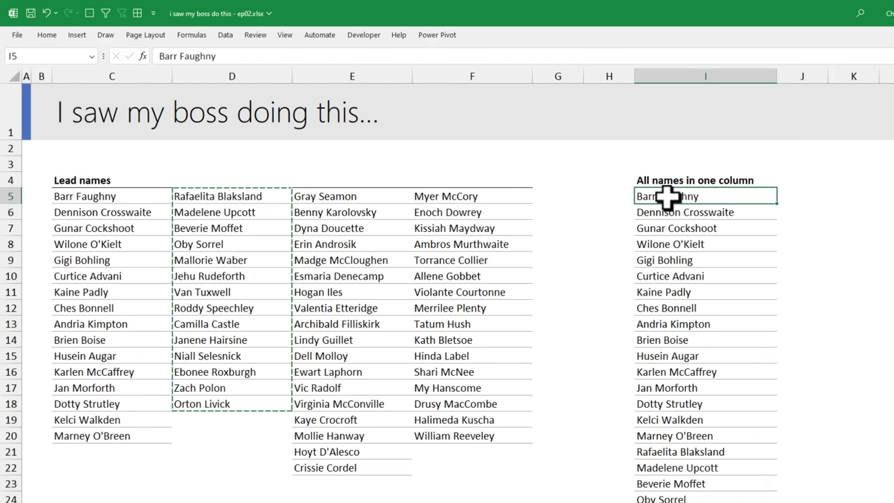
pyautogui.hotkey('ctrl', 'shift', 'Down')
pyautogui.press('Delete')
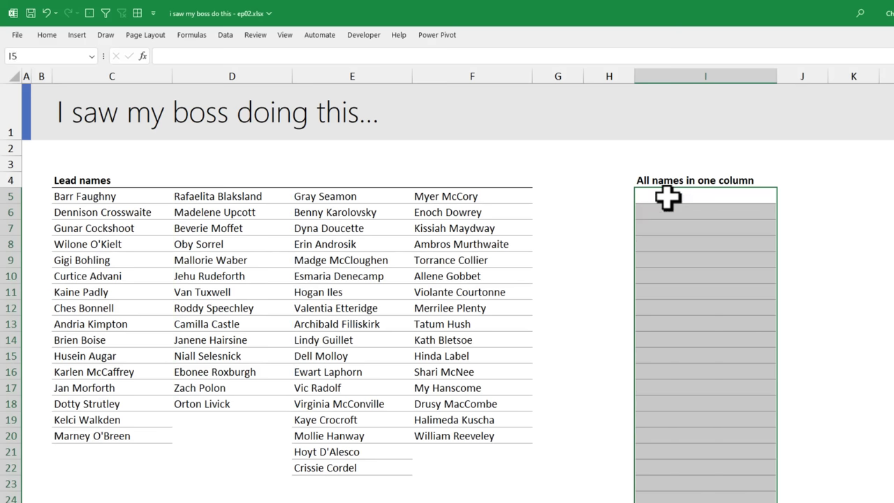
# Step: Enter =TOCOL(C5:F22,1) in I5 to stack all lead names in one column while ignoring blanks
pyautogui.click(668, 198)
pyautogui.write('=toc')
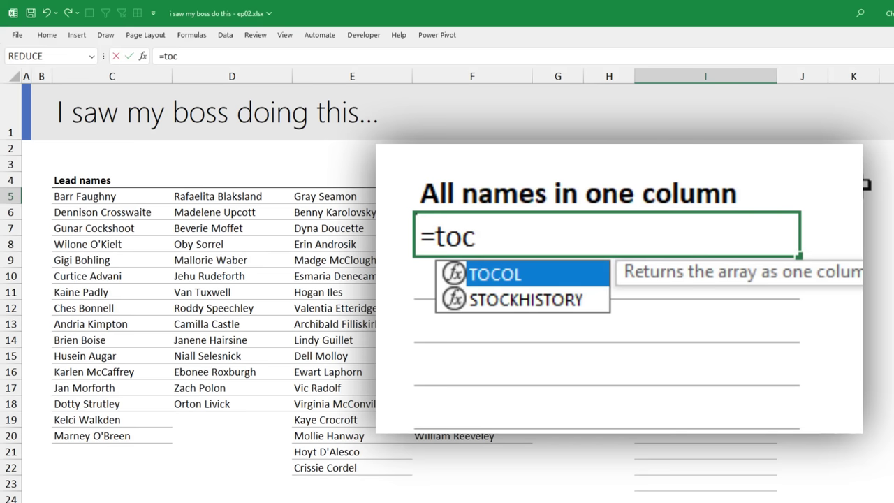
pyautogui.press('Tab')
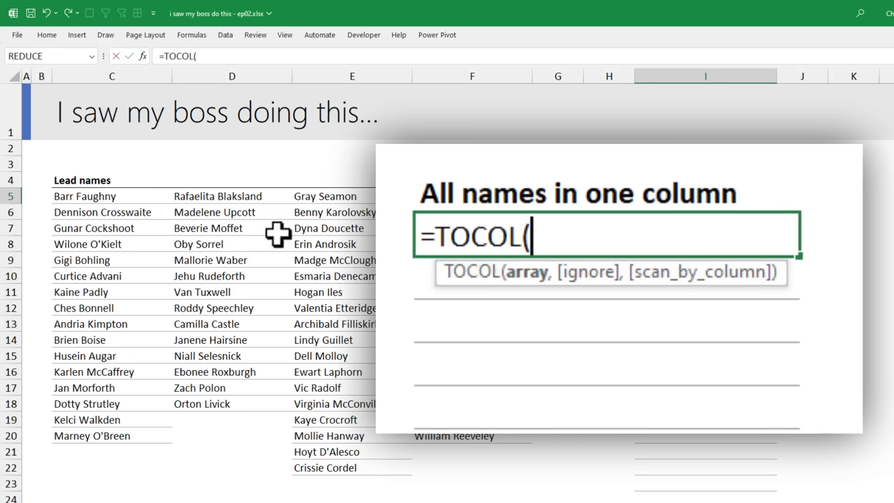
pyautogui.moveTo(85, 196); pyautogui.dragTo(495, 476)
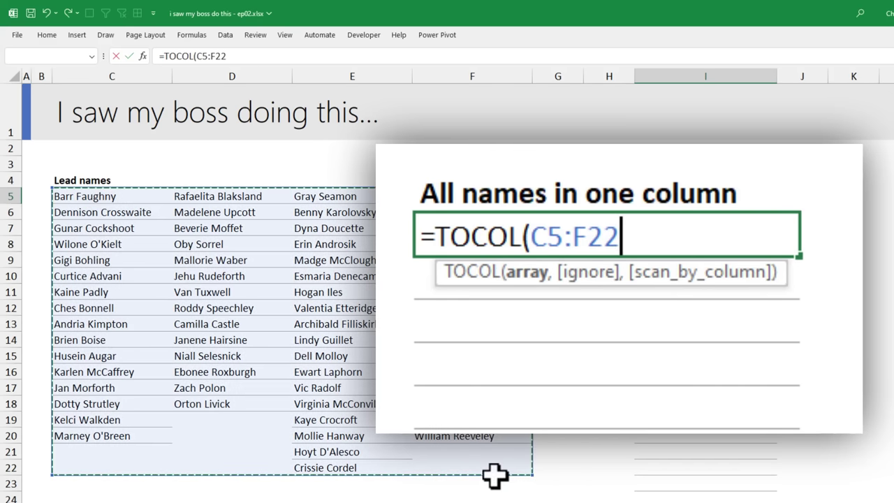
pyautogui.write(',')
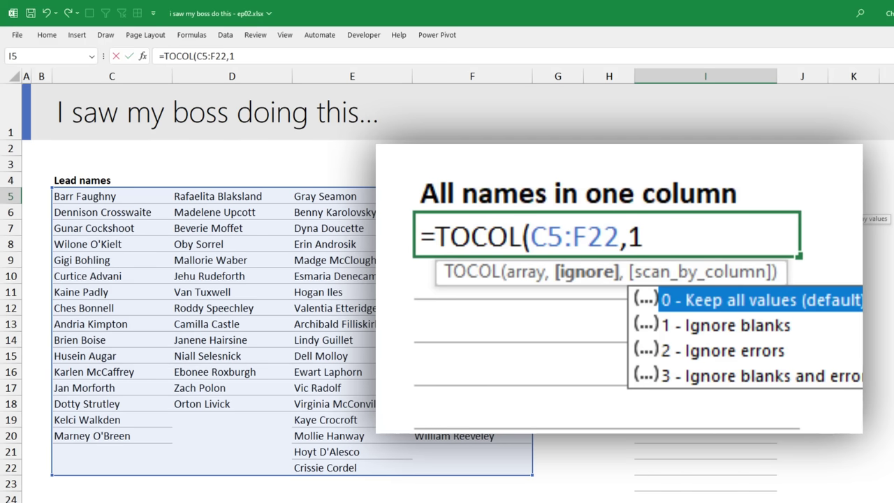
pyautogui.write('1)')
pyautogui.press('Return')
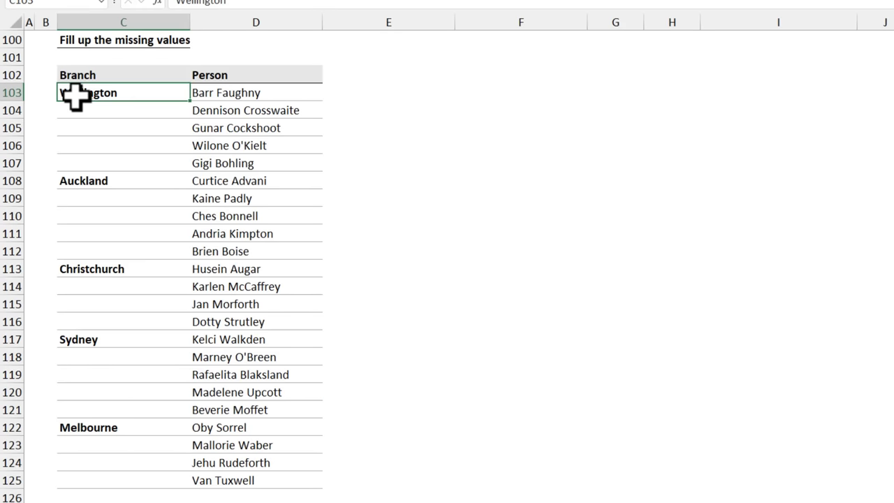
pyautogui.moveTo(110, 107); pyautogui.dragTo(114, 155)
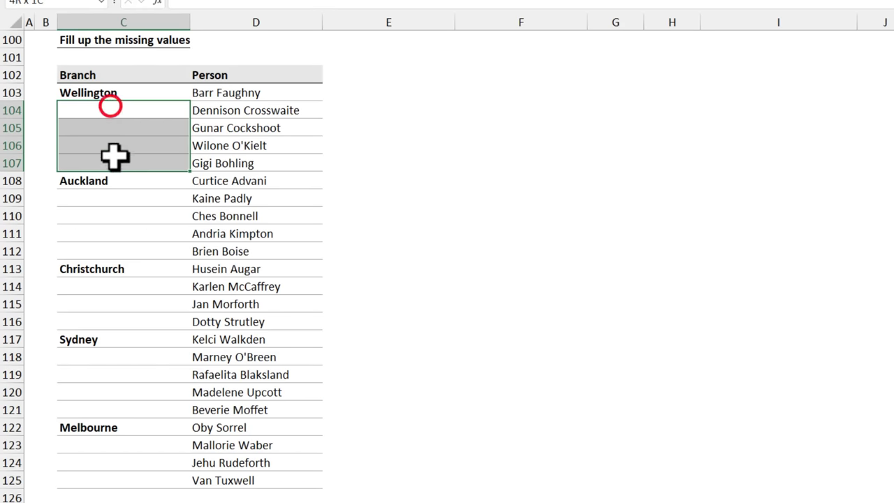
pyautogui.moveTo(104, 200); pyautogui.dragTo(112, 259)
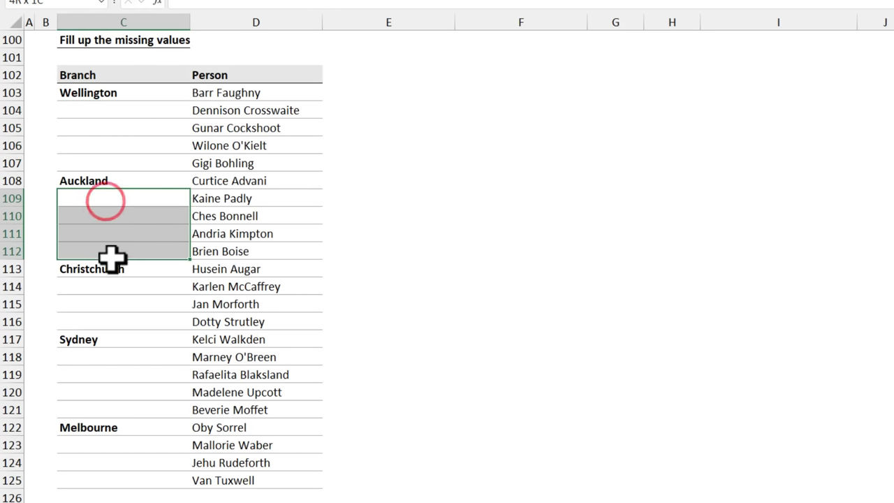
# Step: Copy the branch name Wellington into blank cells C104:C107 and Auckland into C109:C112
pyautogui.click(125, 97)
pyautogui.hotkey('ctrl', 'c')
pyautogui.moveTo(125, 108); pyautogui.dragTo(127, 159)
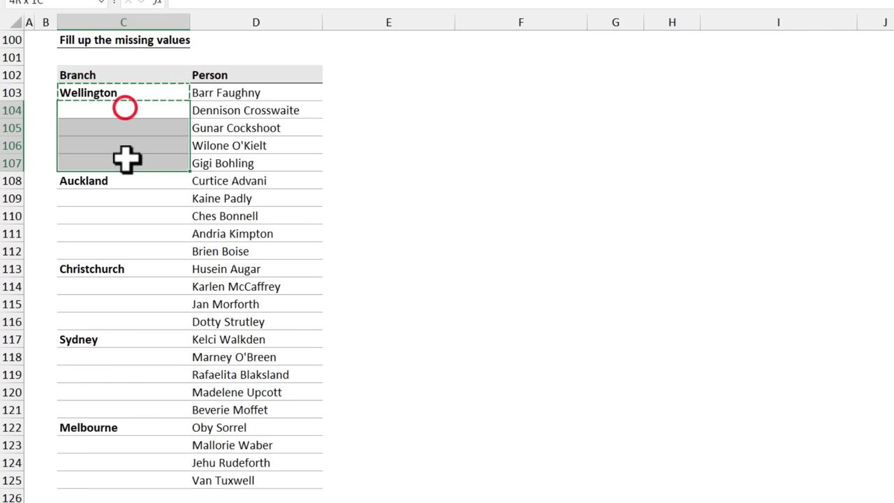
pyautogui.hotkey('ctrl', 'v')
pyautogui.click(124, 179)
pyautogui.hotkey('ctrl', 'c')
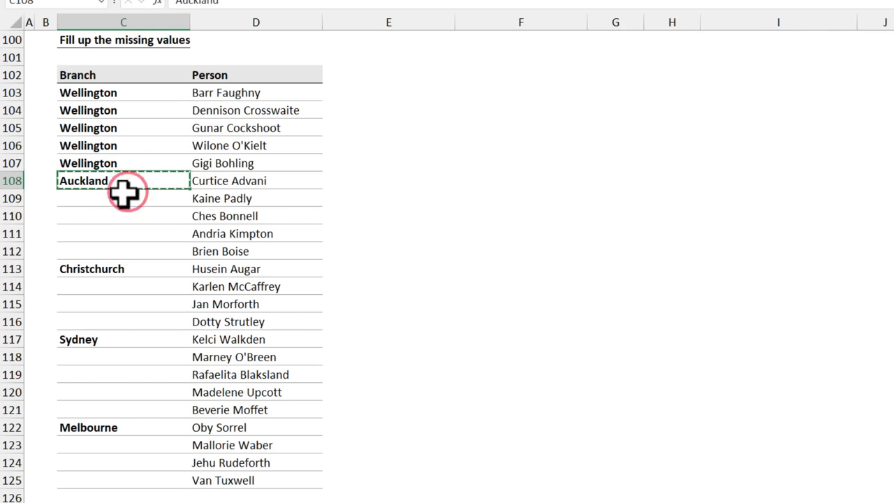
pyautogui.moveTo(121, 198); pyautogui.dragTo(123, 245)
pyautogui.hotkey('ctrl', 'v')
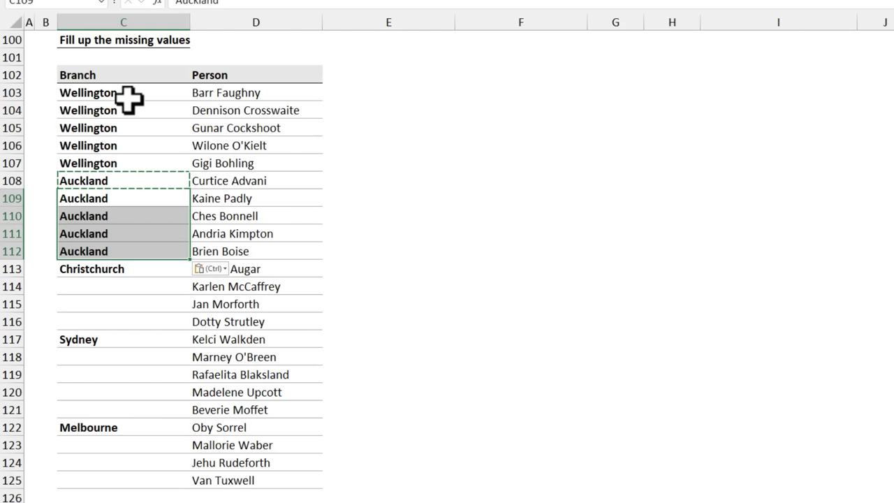
# Step: Undo both branch name pastes in the Branch column
pyautogui.hotkey('ctrl', 'z')
pyautogui.hotkey('ctrl', 'z')
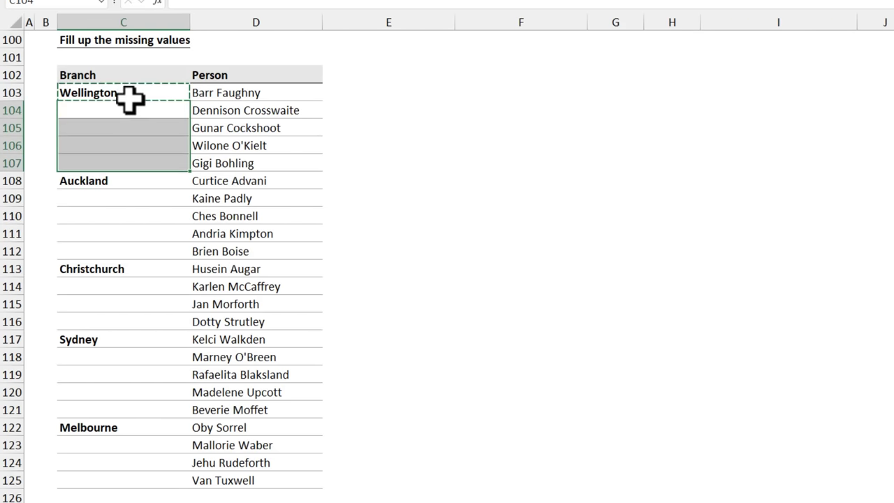
# Step: Select only the blank cells within the Branch column range C103:C125 using Go To Special
pyautogui.click(125, 105)
pyautogui.click(138, 91)
pyautogui.moveTo(137, 91); pyautogui.dragTo(142, 480)
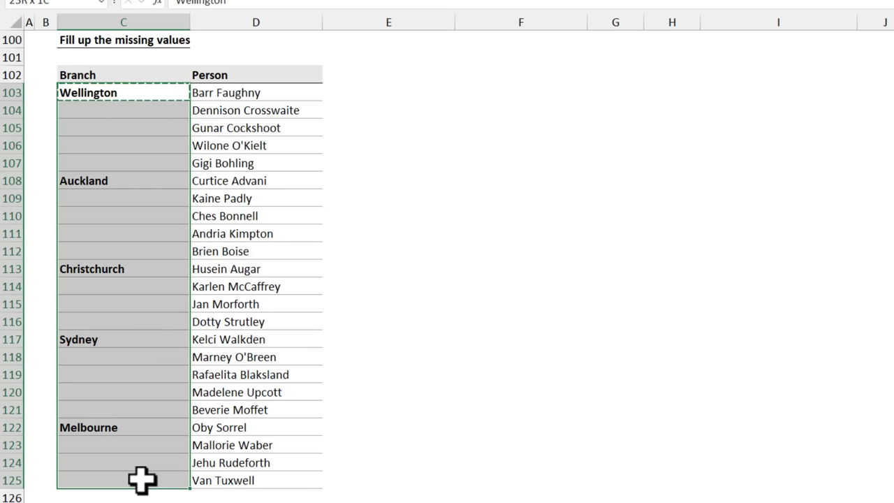
pyautogui.press('F5')
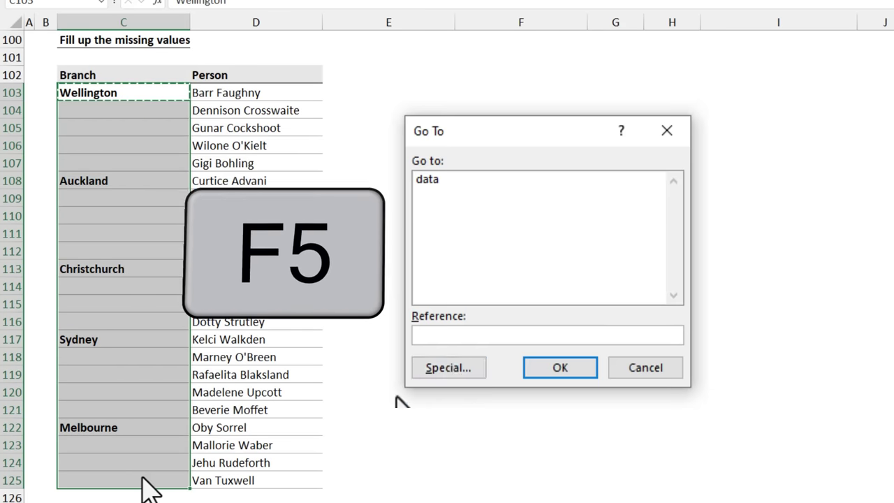
pyautogui.click(450, 365)
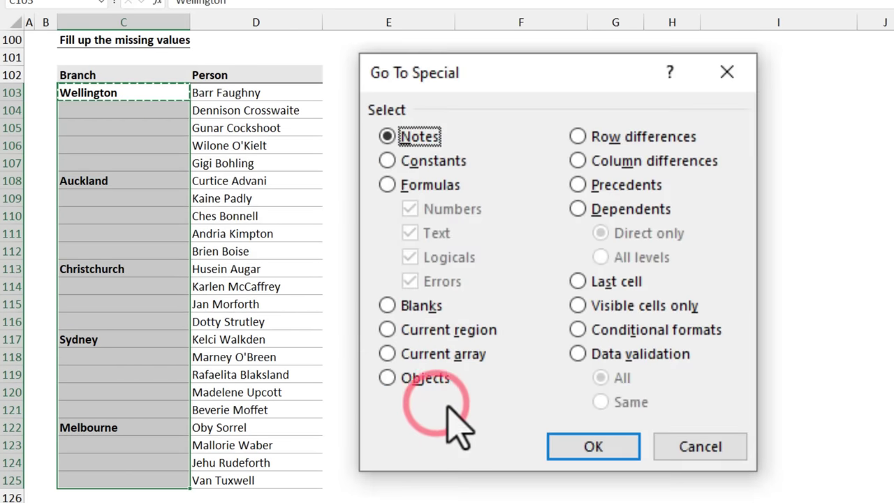
pyautogui.click(411, 306)
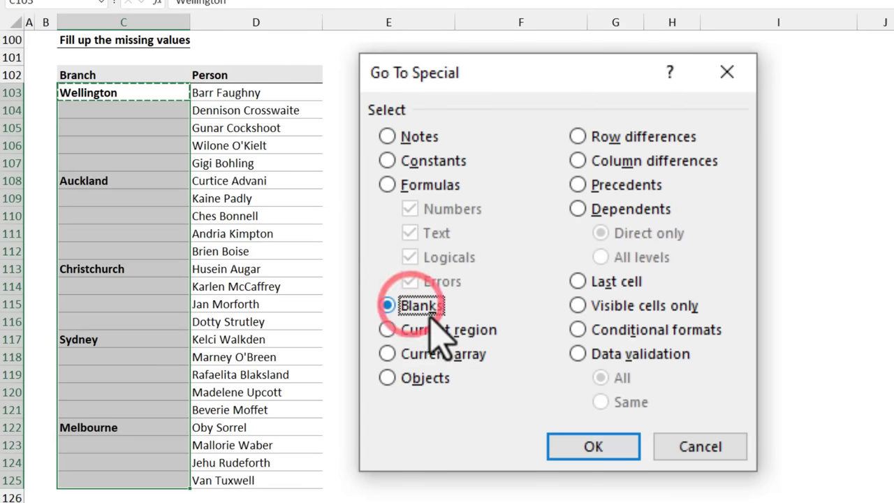
pyautogui.click(593, 450)
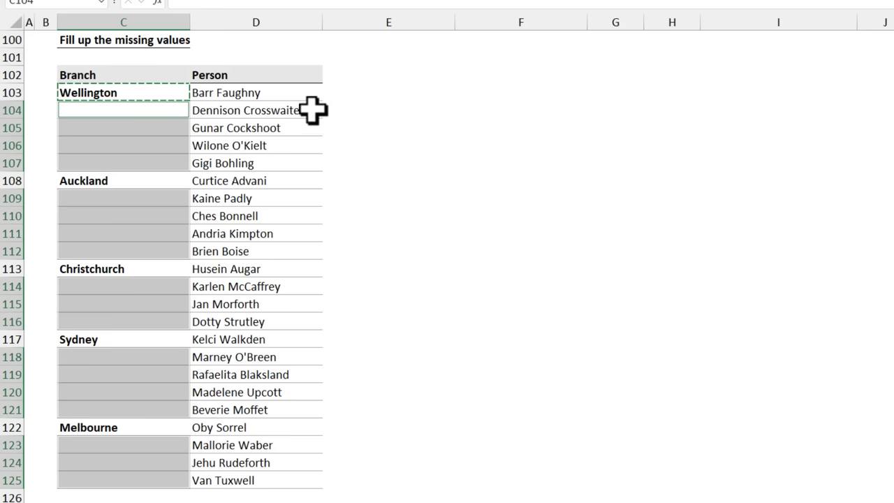
# Step: Fill all selected blank cells at once with the formula =C103, referencing the cell above, and select the whole Branch column C103:C125
pyautogui.write('=')
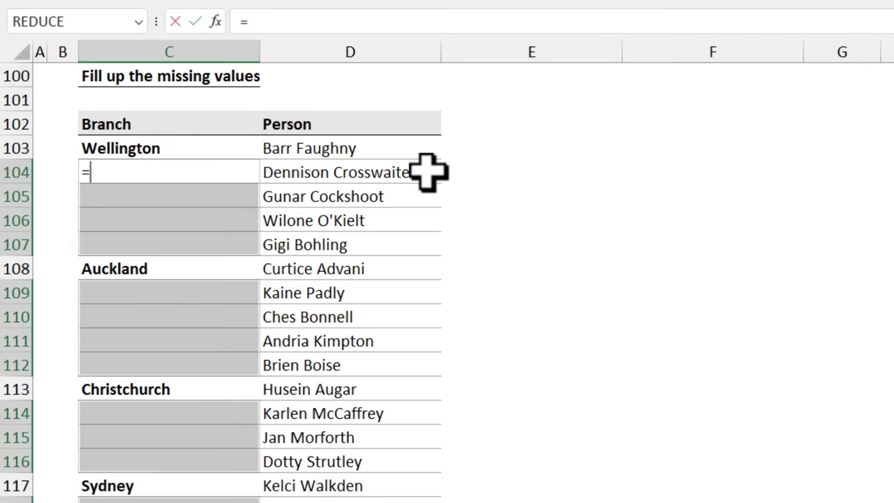
pyautogui.press('Up')
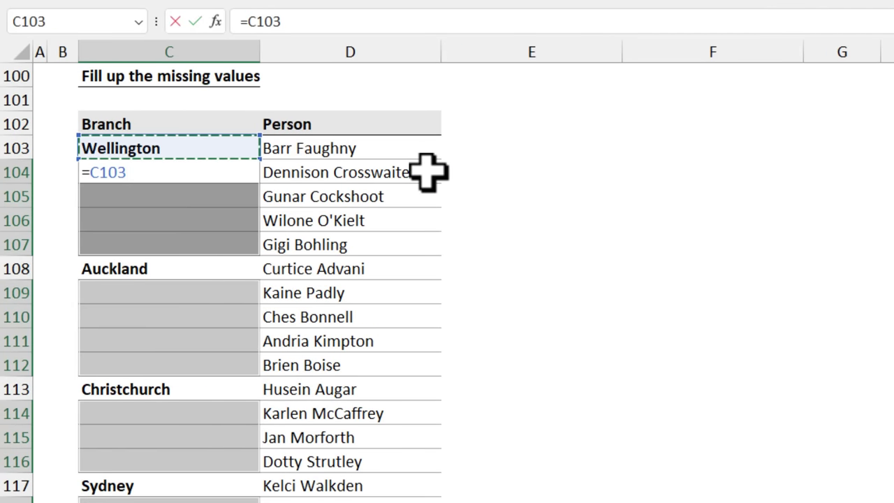
pyautogui.hotkey('ctrl', 'Return')
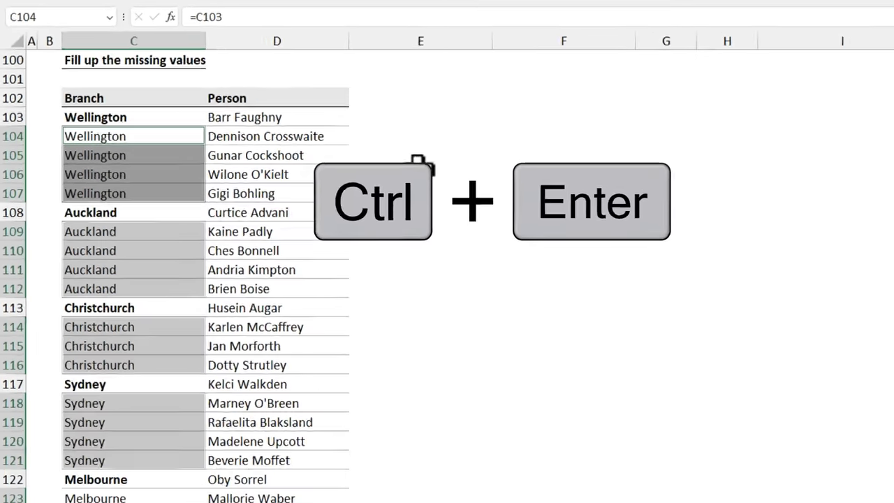
pyautogui.moveTo(134, 117); pyautogui.dragTo(133, 499)
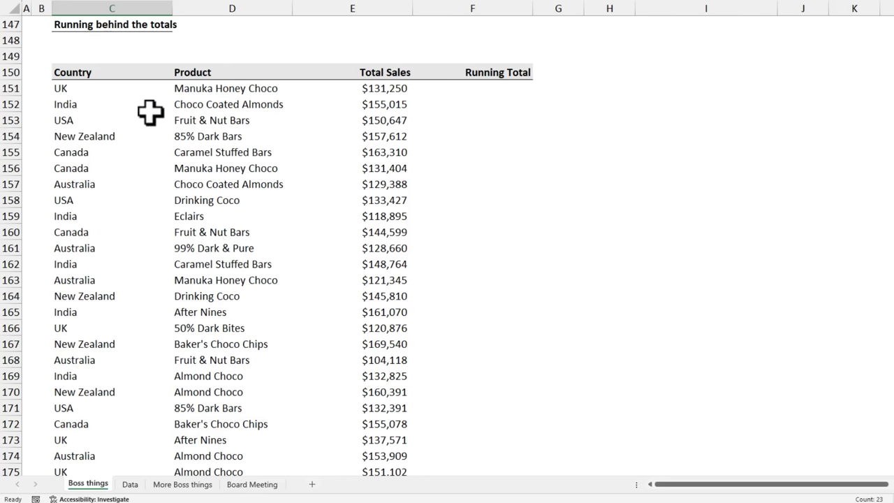
# Step: Enter a formula in the first Running Total cell, F151, that references the Total Sales value in E151
pyautogui.moveTo(494, 87); pyautogui.dragTo(513, 332)
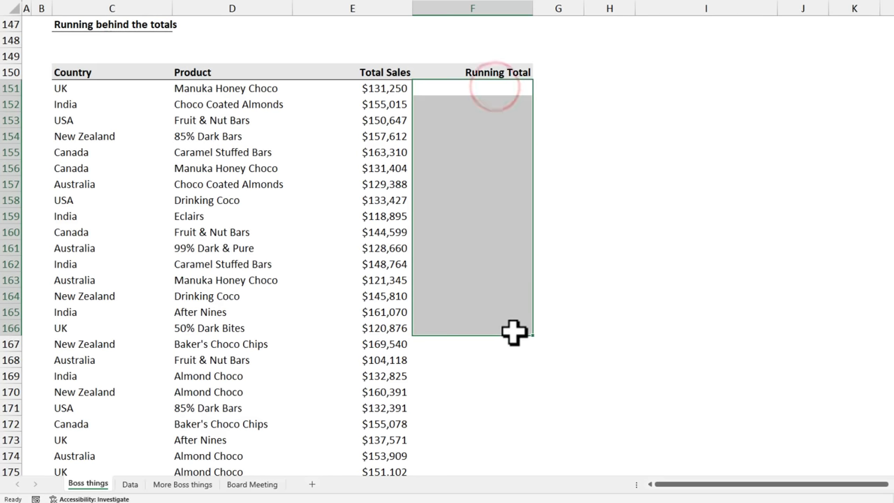
pyautogui.click(499, 92)
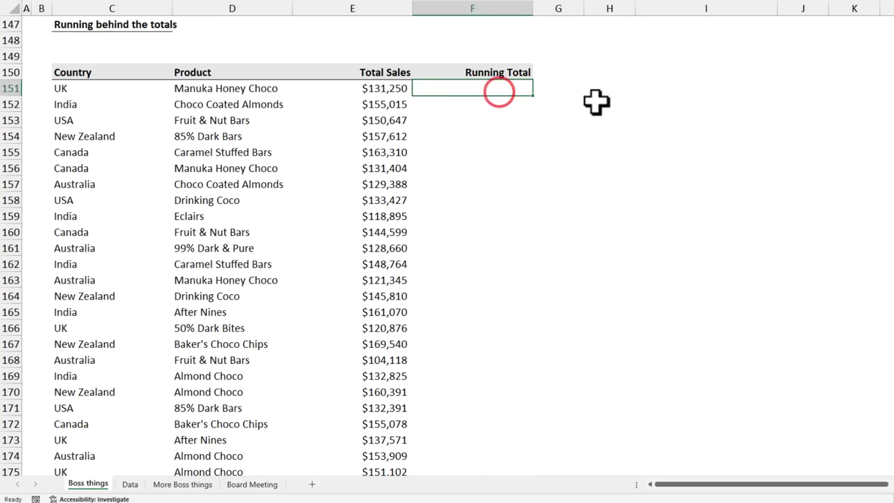
pyautogui.write('=')
pyautogui.press('Left')
pyautogui.press('Return')
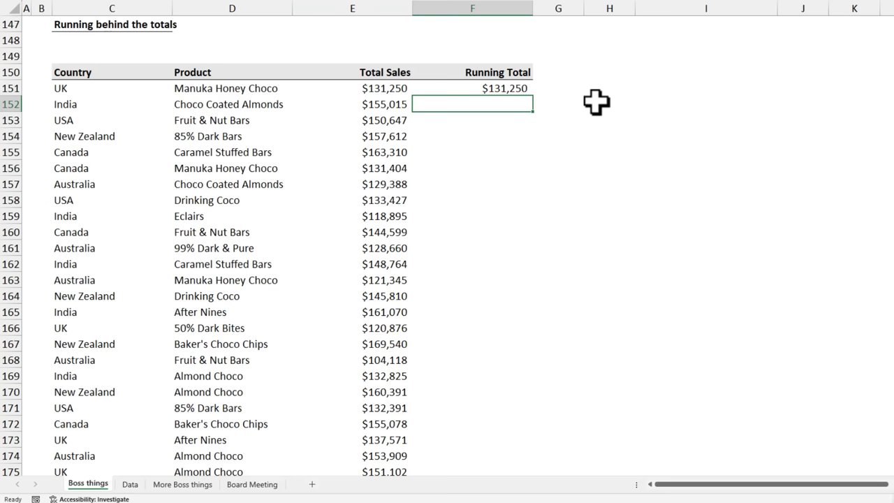
# Step: Enter =E152+F151 in F152 and the equivalent running total formula in F153
pyautogui.write('=')
pyautogui.press('Left')
pyautogui.write('+')
pyautogui.press('Up')
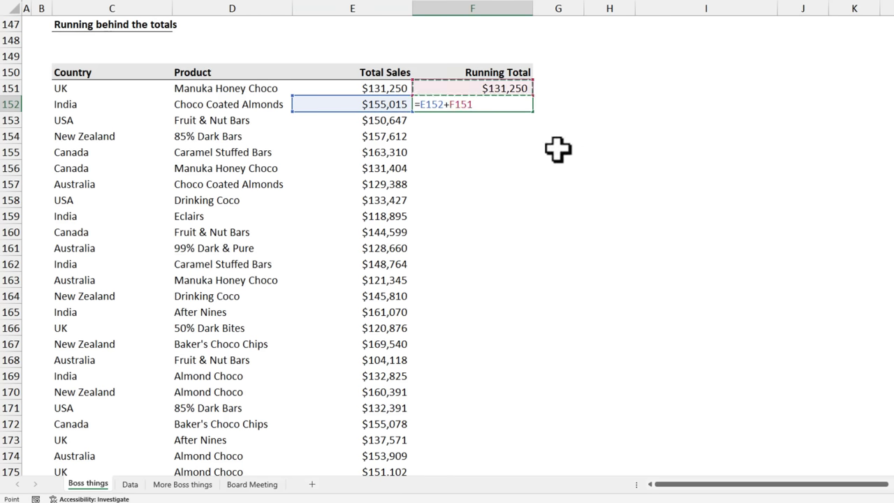
pyautogui.press('Return')
pyautogui.write('=')
pyautogui.press('Left')
pyautogui.write('+')
pyautogui.press('Up')
pyautogui.press('Return')
# Step: Clear the manually entered running total formulas from F151:F153
pyautogui.moveTo(503, 88); pyautogui.dragTo(505, 120)
pyautogui.press('Delete')
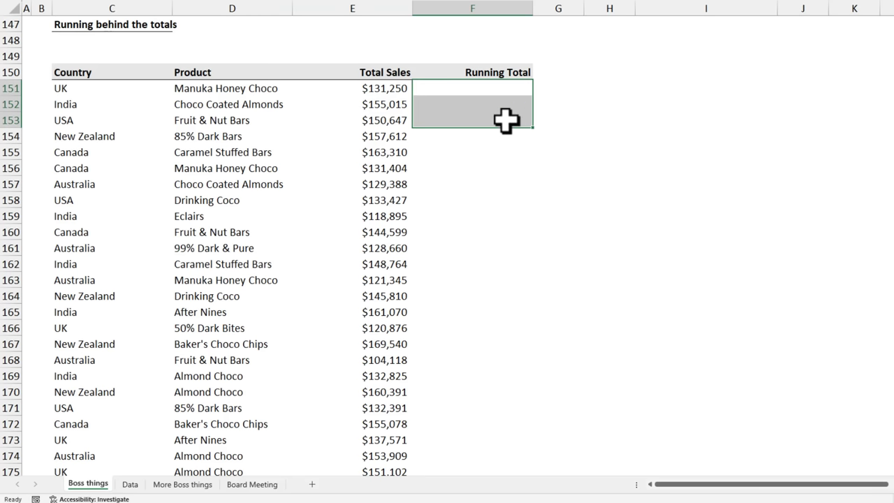
# Step: Select all Total Sales values in E151:E234 and fill the Running Total column beside them using Quick Analysis
pyautogui.click(398, 91)
pyautogui.scroll(-10, 429, 425)
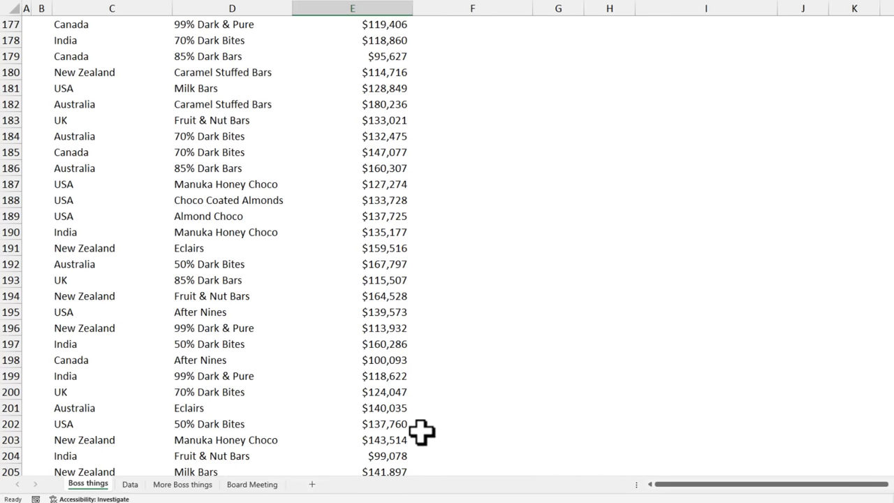
pyautogui.hotkey('ctrl', 'shift', 'Down')
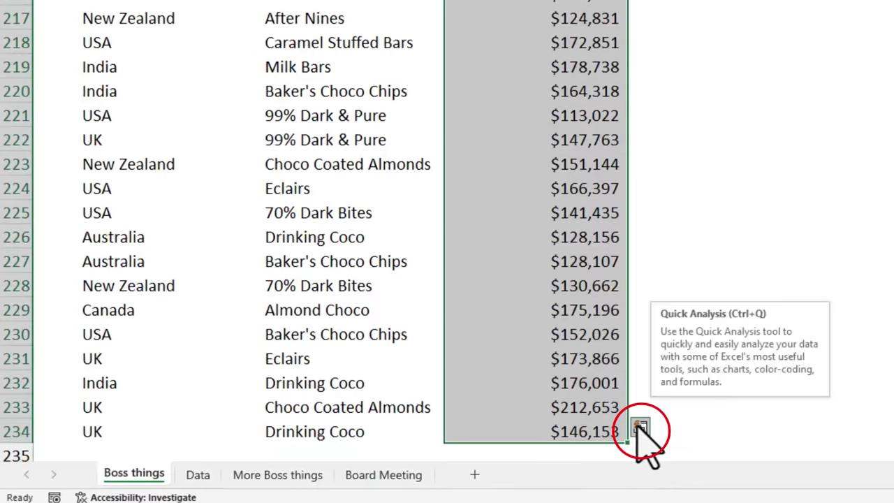
pyautogui.click(641, 428)
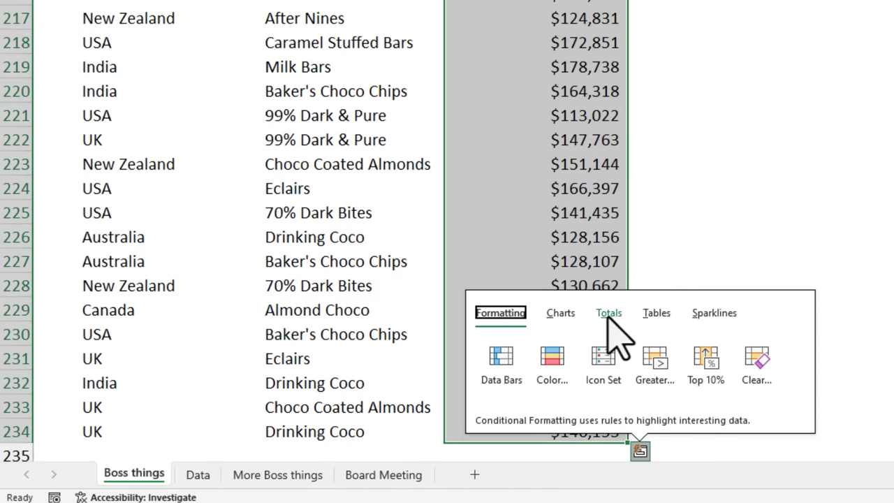
pyautogui.click(609, 317)
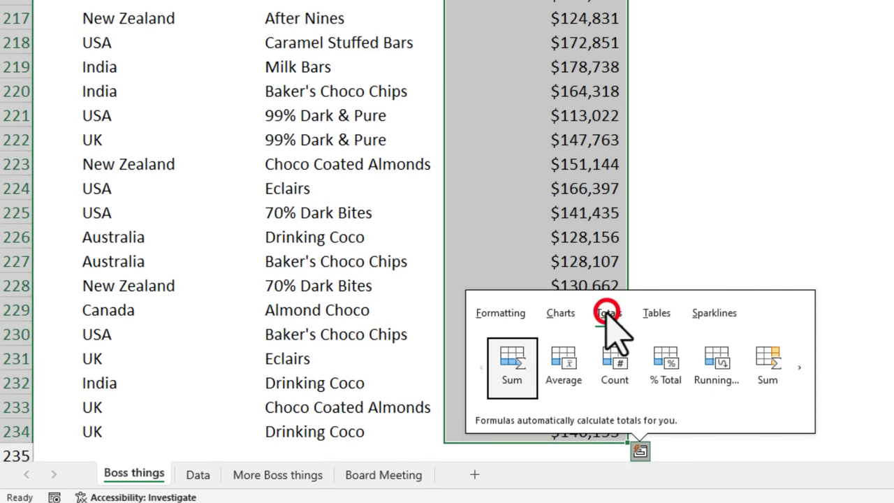
pyautogui.click(800, 368)
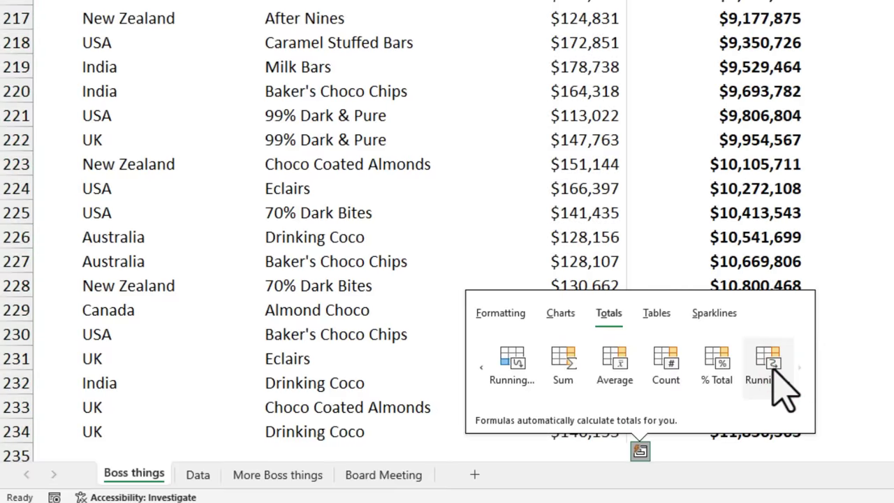
pyautogui.click(773, 370)
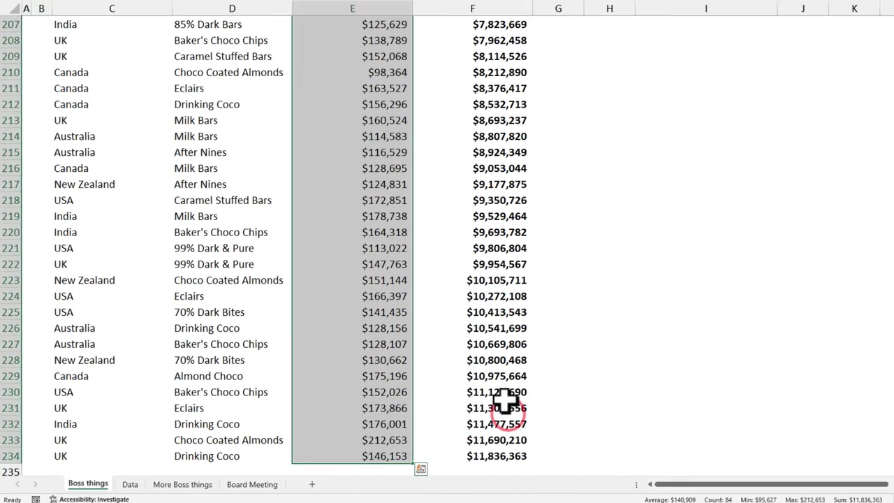
# Step: Check the calculated values in the Running Total column from F151 down to the end of the table
pyautogui.scroll(13, 508, 378)
pyautogui.scroll(5, 508, 378)
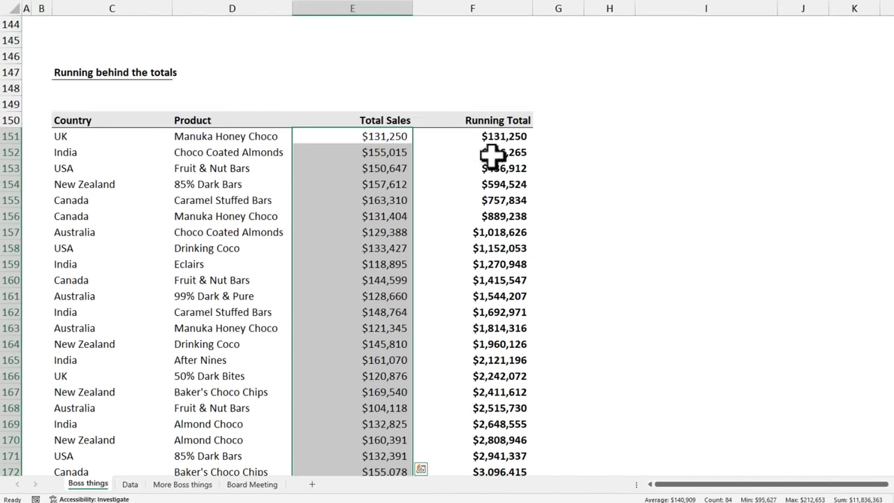
pyautogui.moveTo(503, 137); pyautogui.dragTo(523, 329)
pyautogui.scroll(-7, 506, 418)
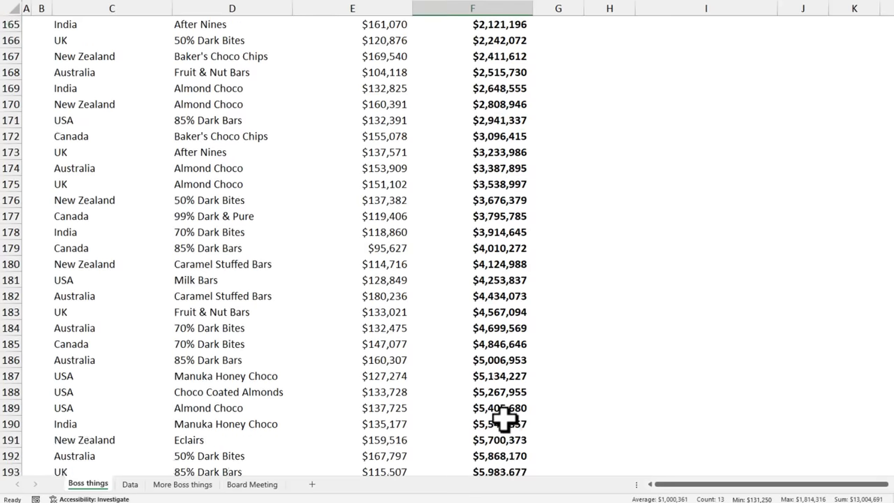
pyautogui.scroll(-18, 505, 418)
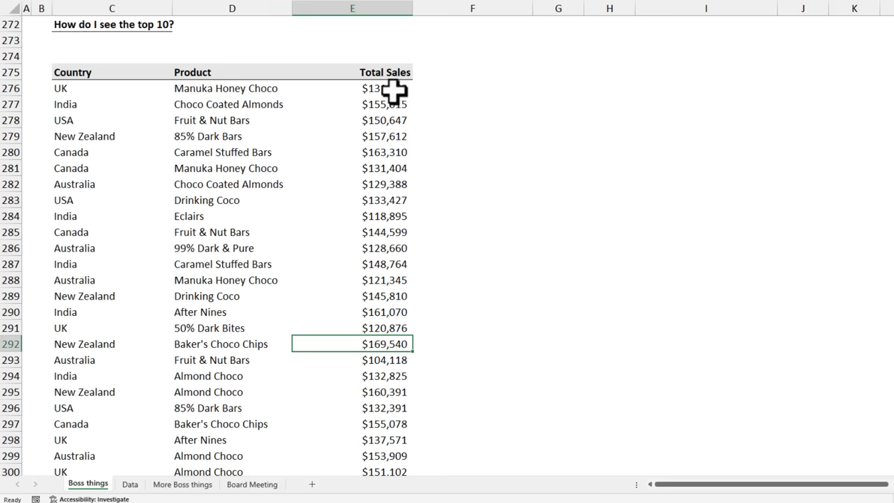
# Step: Look through the Total Sales values under "How do I see the top 10?" for the highest amounts
pyautogui.click(395, 149)
pyautogui.scroll(-1, 387, 251)
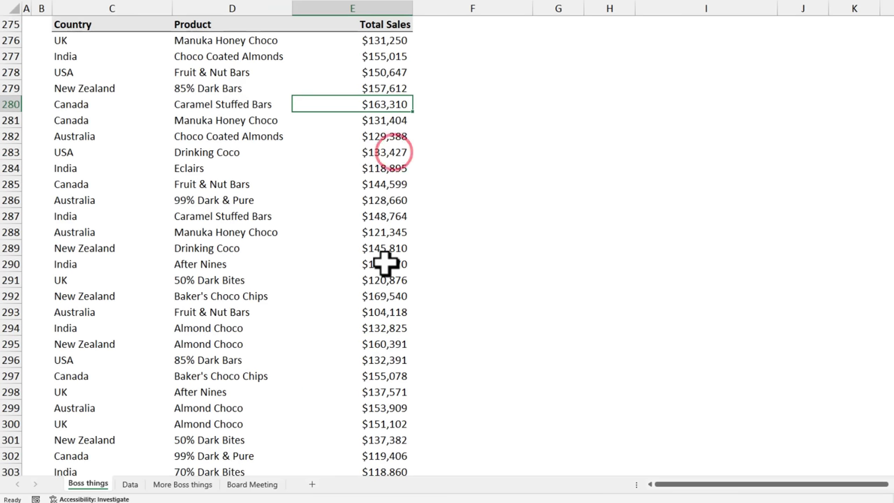
pyautogui.click(377, 293)
pyautogui.scroll(-4, 384, 287)
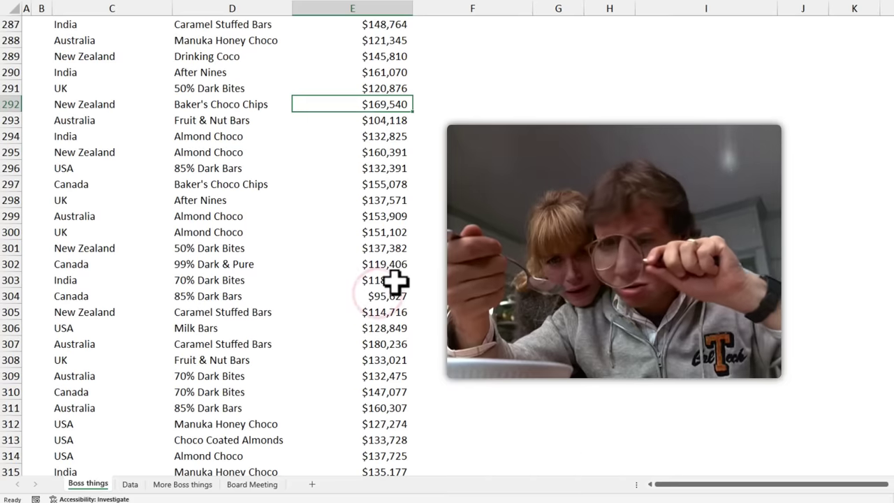
pyautogui.scroll(-2, 409, 354)
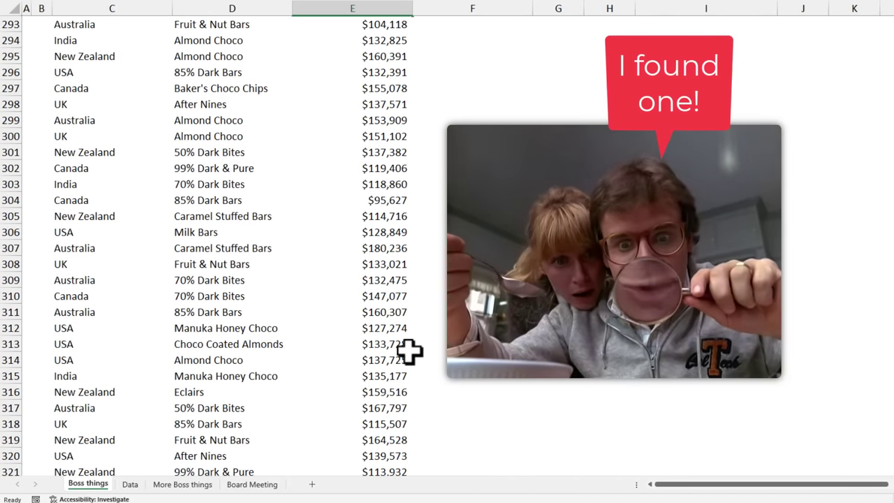
pyautogui.scroll(8, 410, 353)
pyautogui.click(376, 311)
# Step: Turn on filters for the table headed in row 275 and filter Total Sales to the Top 10 Items
pyautogui.click(386, 118)
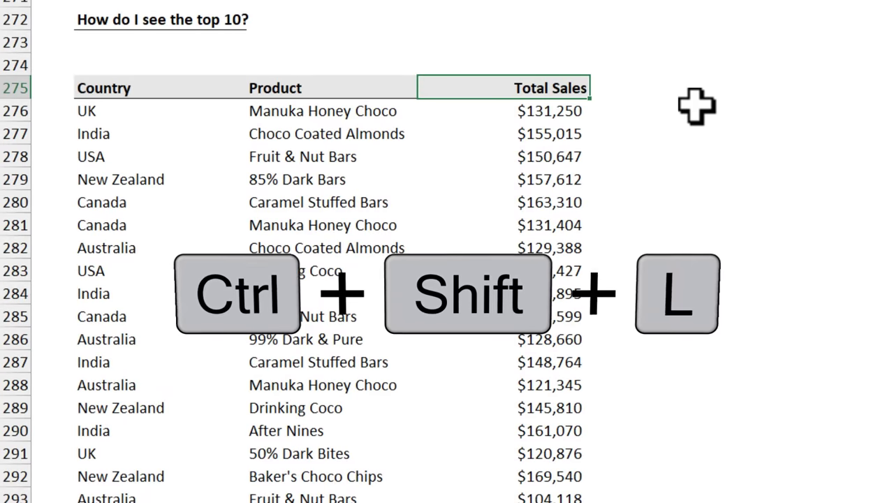
pyautogui.hotkey('ctrl', 'shift', 'l')
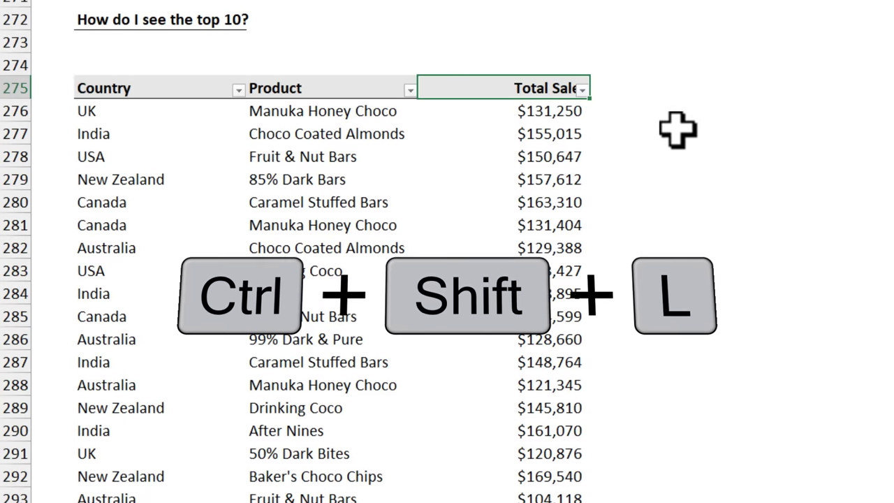
pyautogui.click(583, 90)
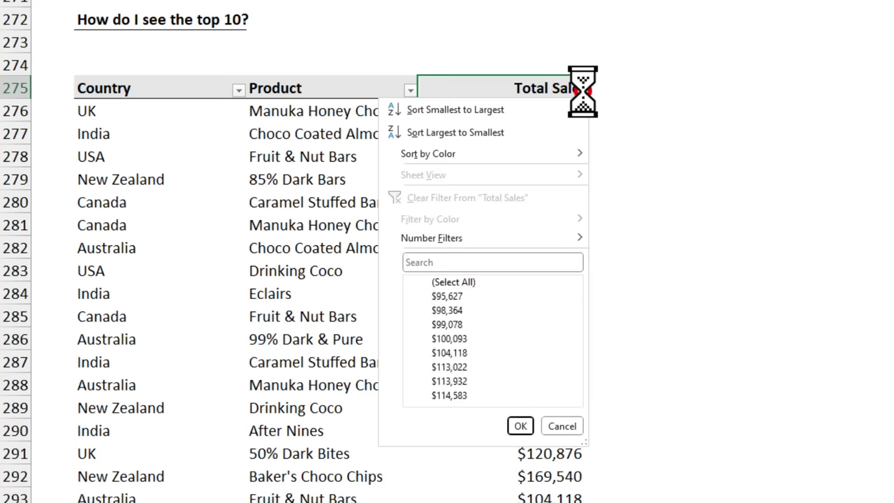
pyautogui.moveTo(550, 239)
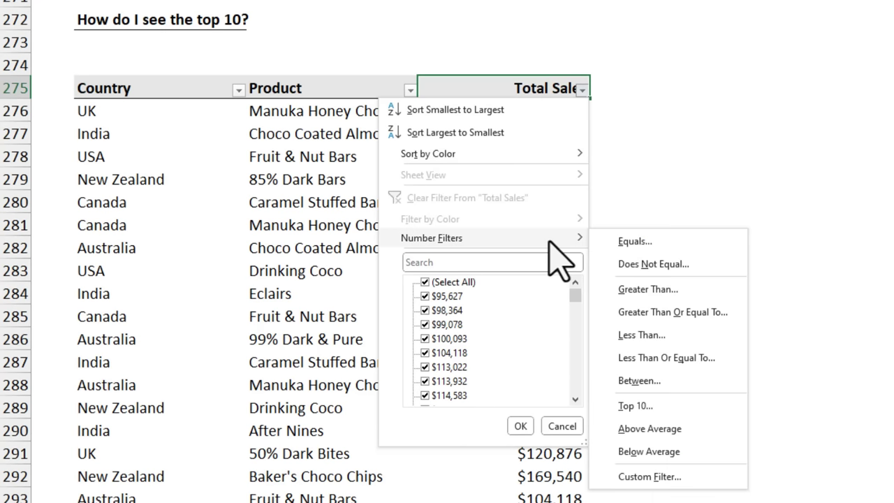
pyautogui.click(635, 406)
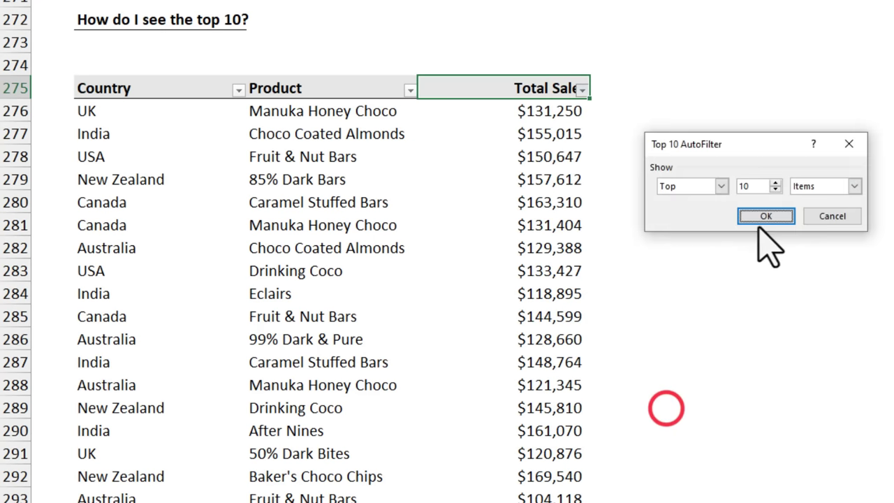
pyautogui.click(762, 216)
# Step: Select the filtered top 10 rows, and clear the filter from Total Sales
pyautogui.moveTo(152, 101); pyautogui.dragTo(485, 314)
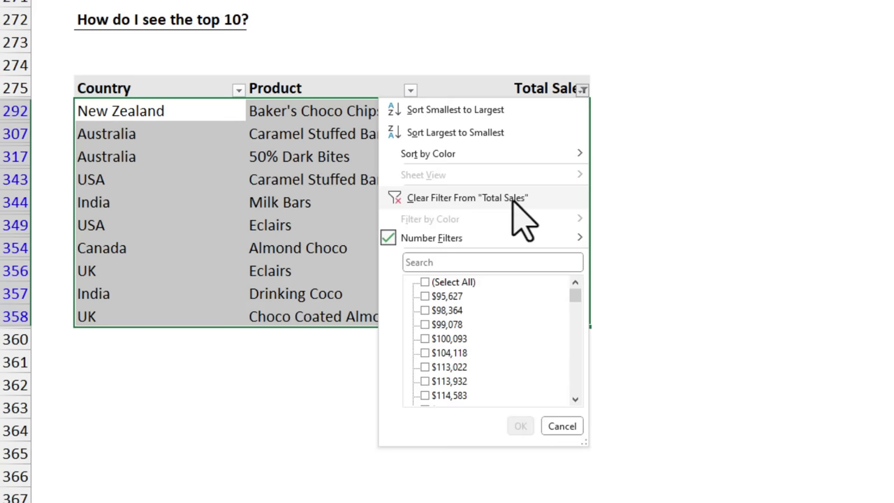
pyautogui.click(513, 200)
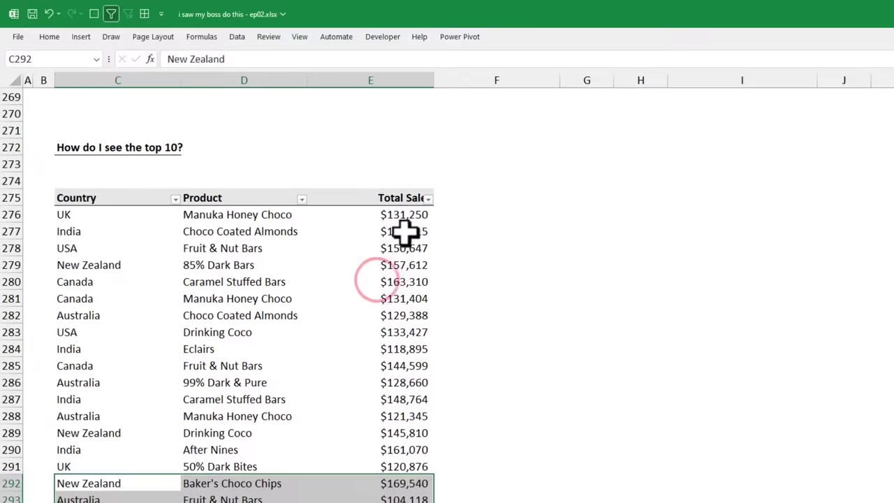
# Step: Apply a Top 10 Items conditional formatting rule with Light Red Fill with Dark Red Text to all Total Sales values from E276 down
pyautogui.click(547, 120)
pyautogui.hotkey('ctrl', 'shift', 'Down')
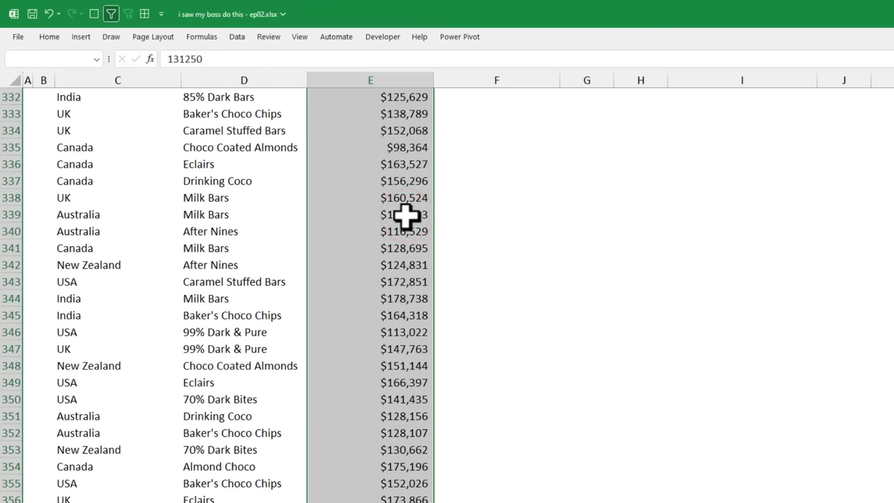
pyautogui.click(56, 39)
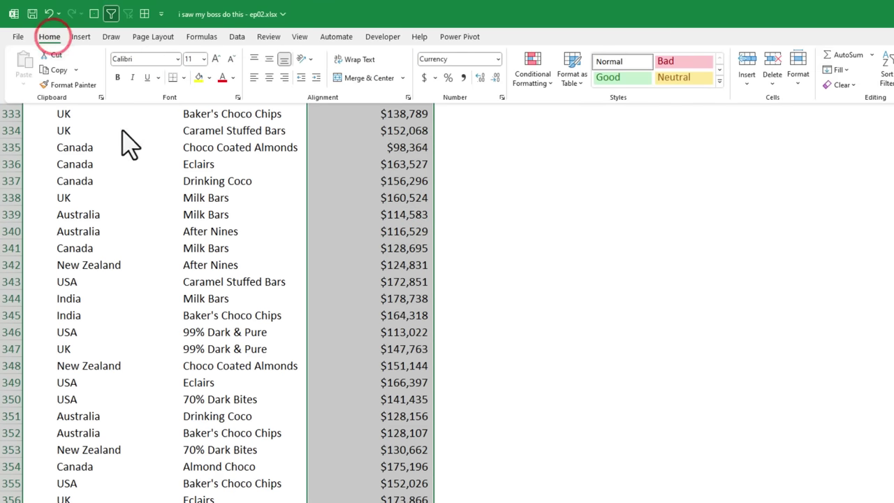
pyautogui.click(533, 82)
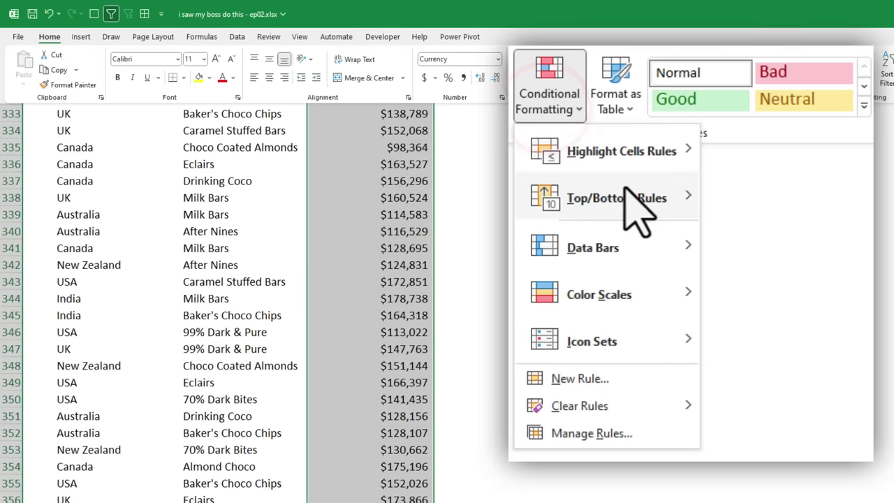
pyautogui.moveTo(619, 194)
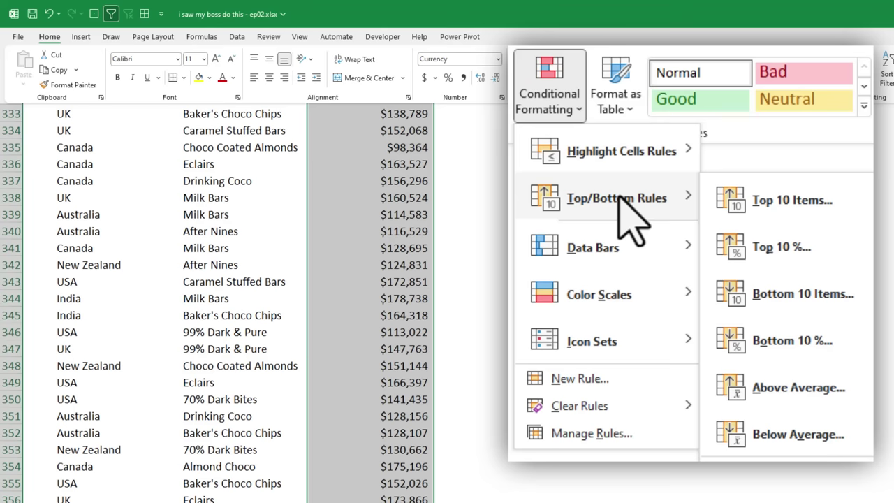
pyautogui.click(765, 203)
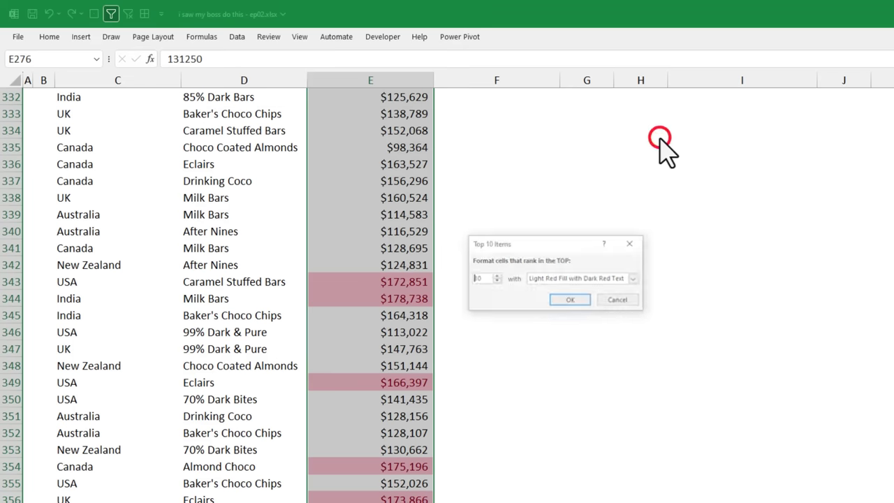
pyautogui.click(566, 302)
# Step: Review the highlighted top 10 amounts throughout the Total Sales column
pyautogui.click(404, 281)
pyautogui.scroll(-3, 427, 348)
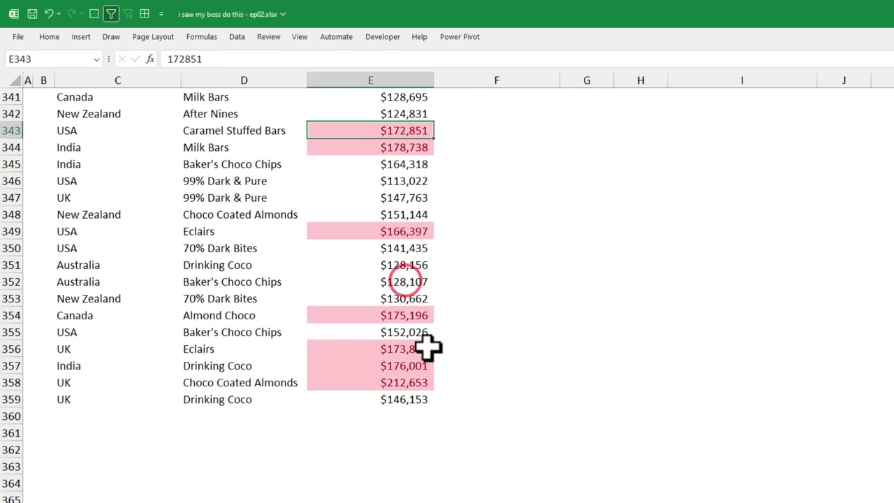
pyautogui.scroll(10, 427, 347)
pyautogui.scroll(12, 427, 344)
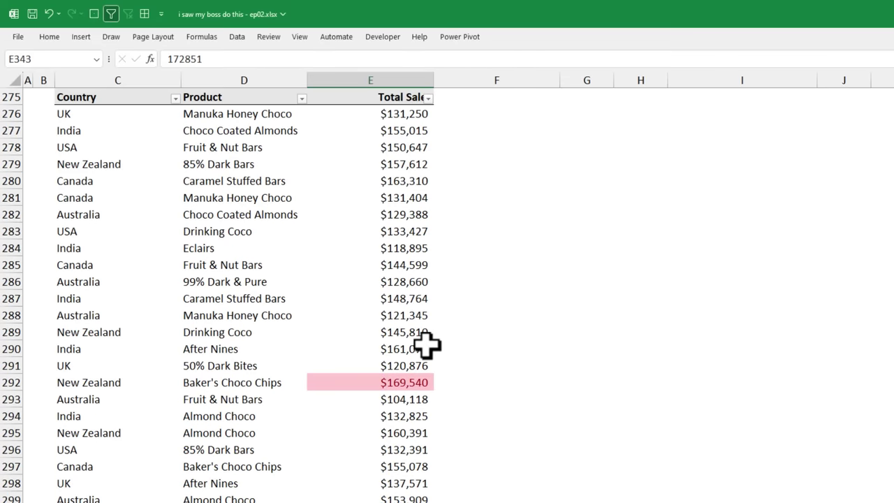
pyautogui.scroll(2, 382, 380)
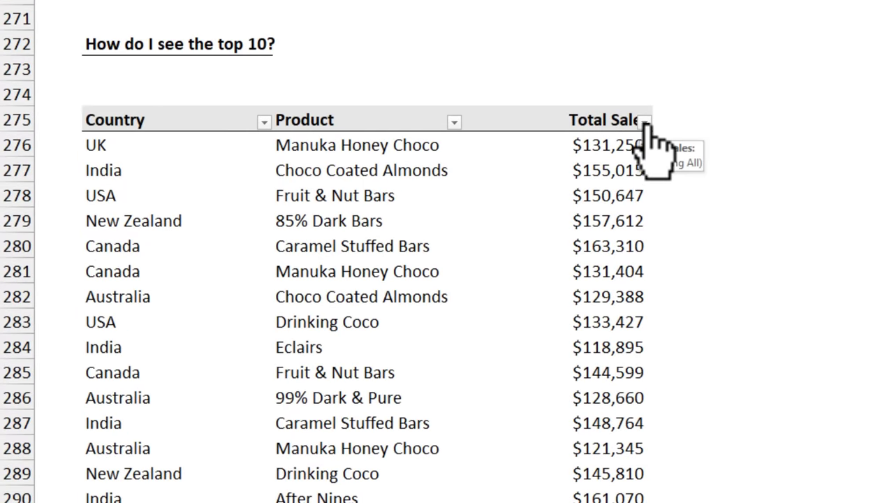
# Step: Filter the Total Sales column by the colour of the highlighted top 10 cells
pyautogui.click(644, 123)
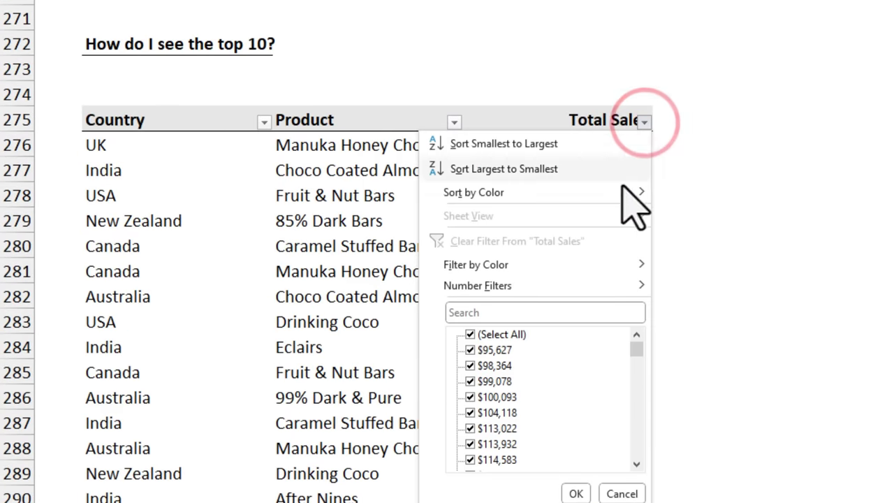
pyautogui.moveTo(547, 272)
pyautogui.click(701, 289)
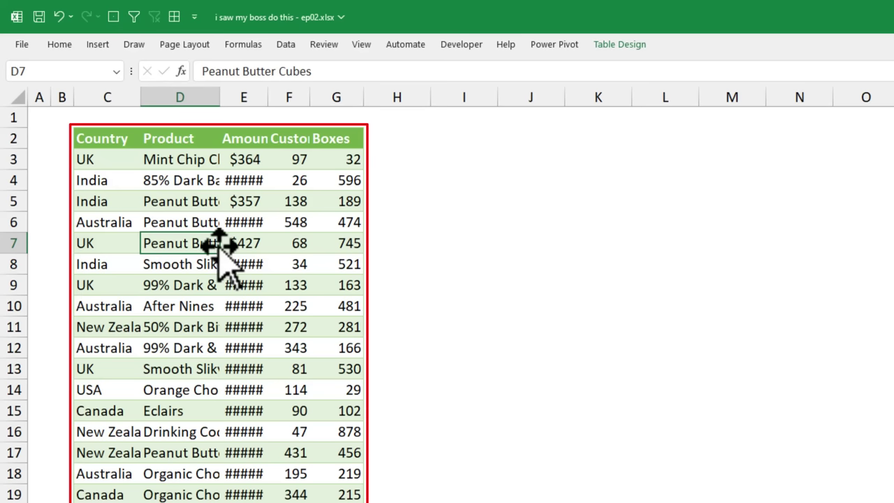
# Step: Try widening the Country and Product columns individually by hand, and undo the width changes
pyautogui.click(124, 96)
pyautogui.moveTo(141, 97); pyautogui.dragTo(219, 96)
pyautogui.click(273, 97)
pyautogui.moveTo(298, 97); pyautogui.dragTo(374, 99)
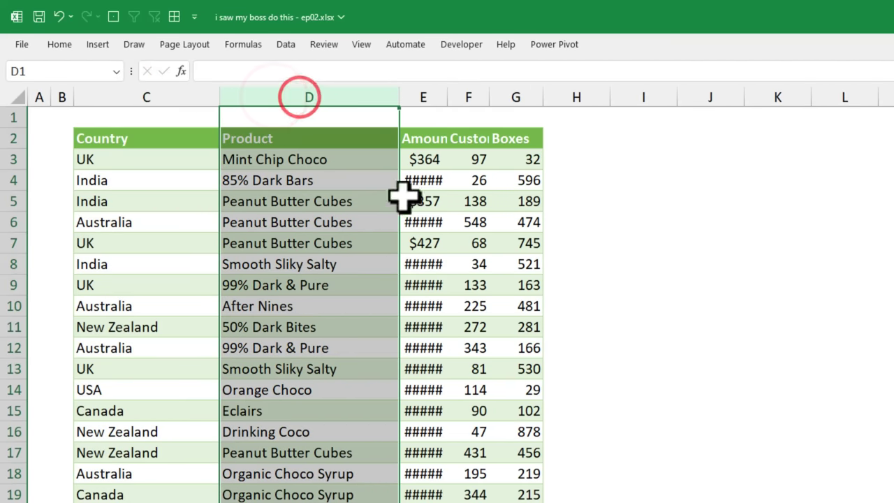
pyautogui.hotkey('ctrl', 'z')
# Step: Select columns C:G and AutoFit all their widths to the contents at once
pyautogui.moveTo(127, 95); pyautogui.dragTo(340, 111)
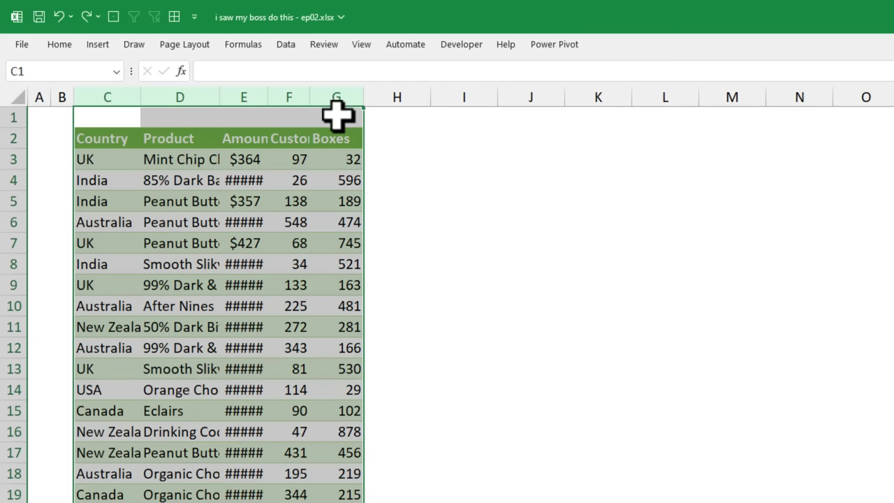
pyautogui.doubleClick(267, 97)
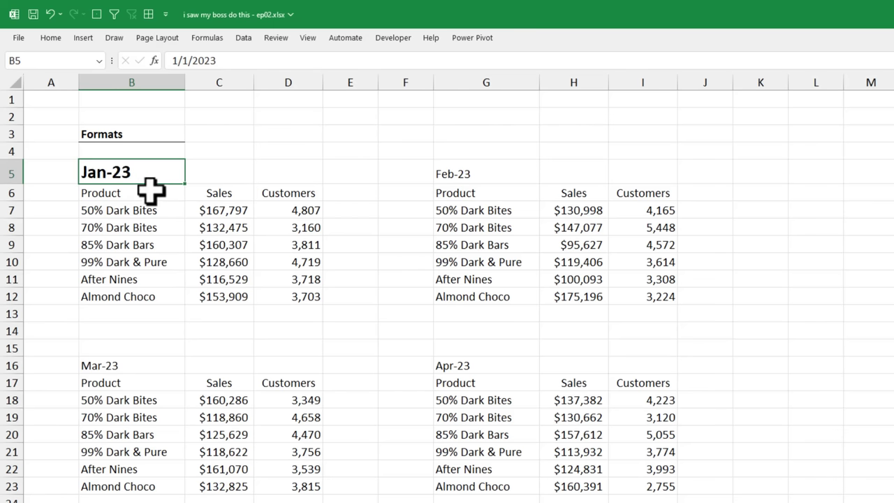
# Step: Bold the headers in B6:D6, and paste the Jan-23 block's formatting with orange title fill, grey headers and borders onto B5:D12
pyautogui.moveTo(151, 188); pyautogui.dragTo(305, 194)
pyautogui.hotkey('ctrl', 'b')
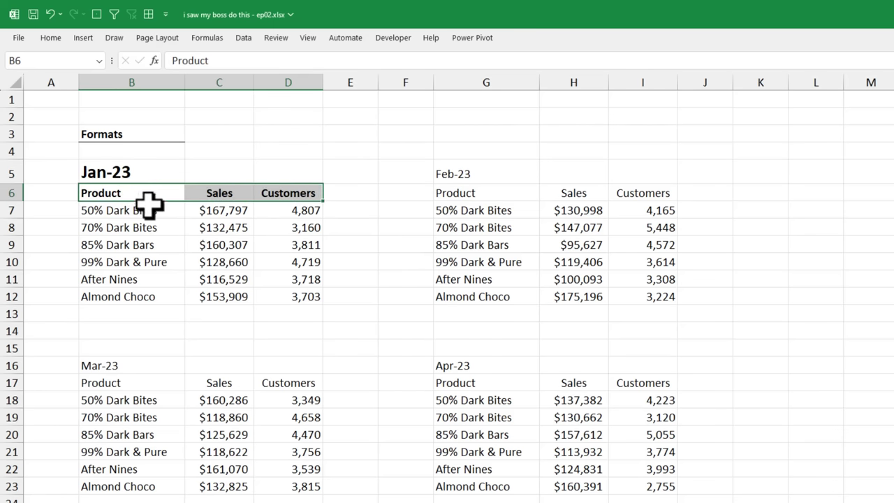
pyautogui.moveTo(131, 193); pyautogui.dragTo(290, 290)
pyautogui.hotkey('ctrl', 'v')
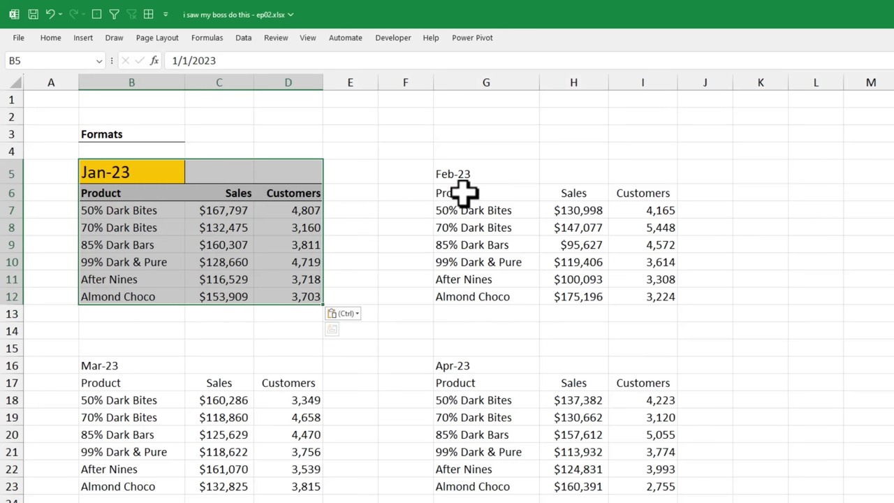
# Step: Copy the formatting of the Jan-23 block B5:D12 onto the Feb-23, Mar-23 and Apr-23 blocks with a reusable Format Painter
pyautogui.moveTo(457, 174); pyautogui.dragTo(650, 296)
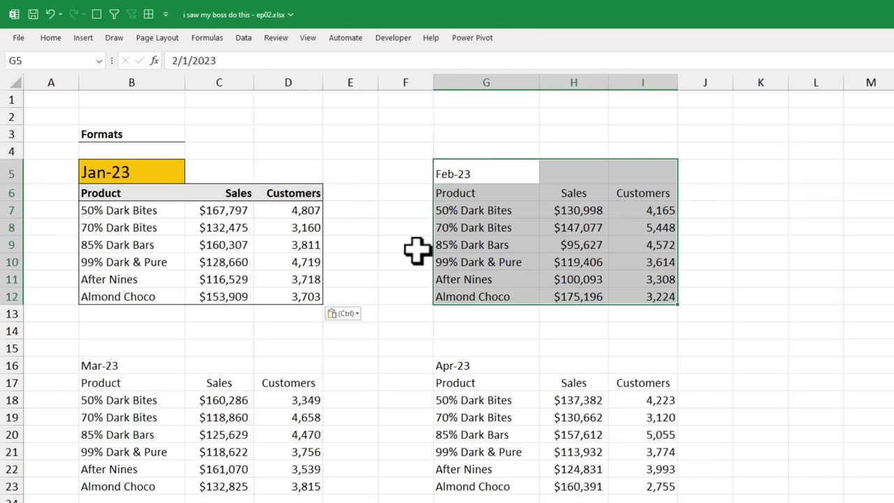
pyautogui.click(474, 175)
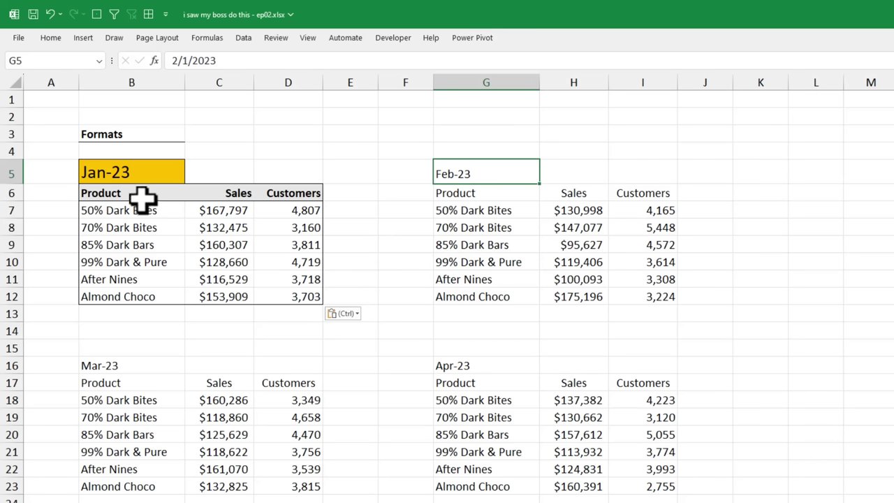
pyautogui.moveTo(100, 171); pyautogui.dragTo(291, 297)
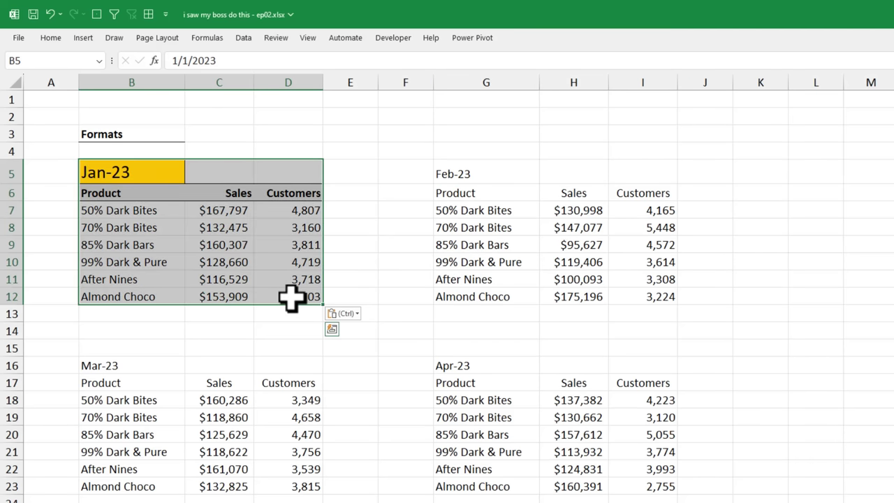
pyautogui.click(55, 36)
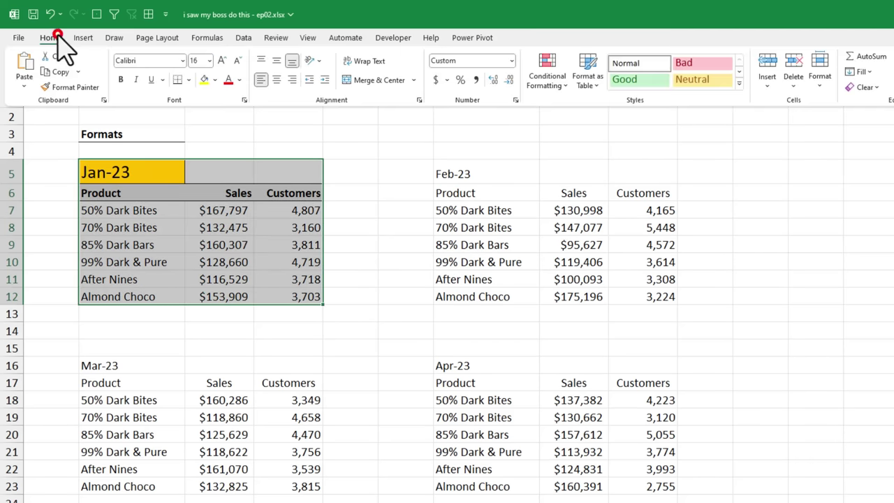
pyautogui.click(61, 90)
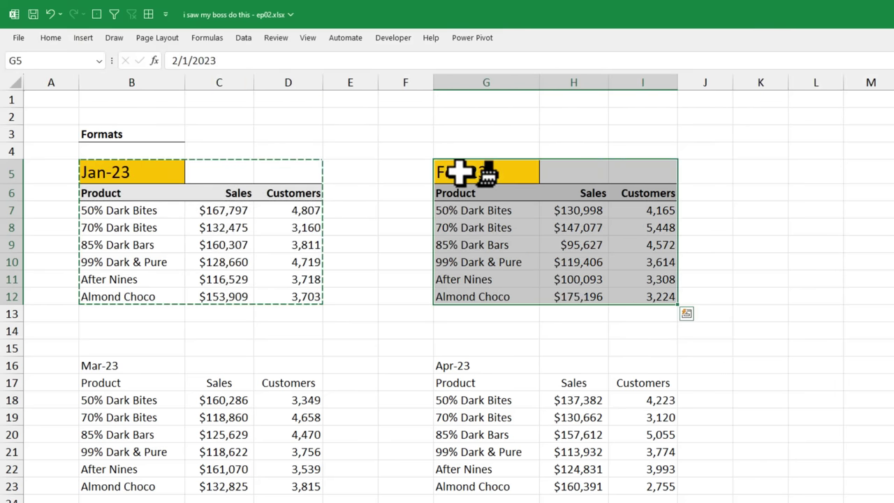
pyautogui.click(458, 174)
pyautogui.click(105, 365)
pyautogui.click(460, 365)
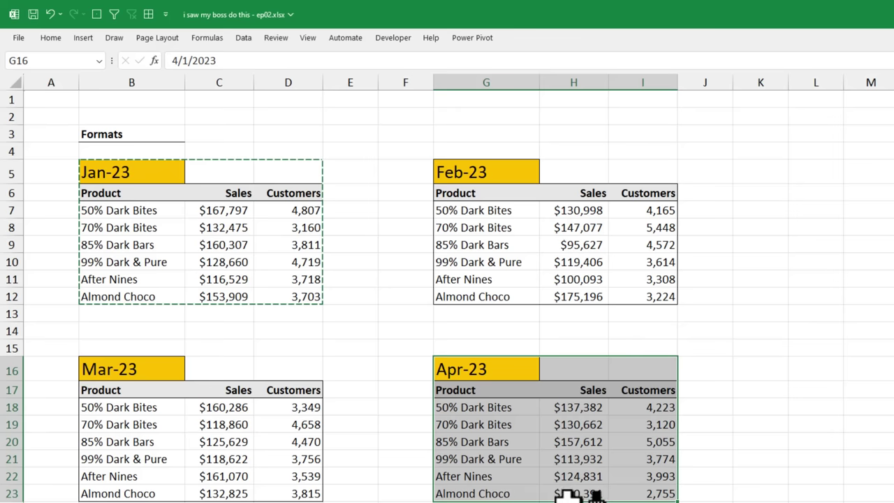
pyautogui.press('Escape')
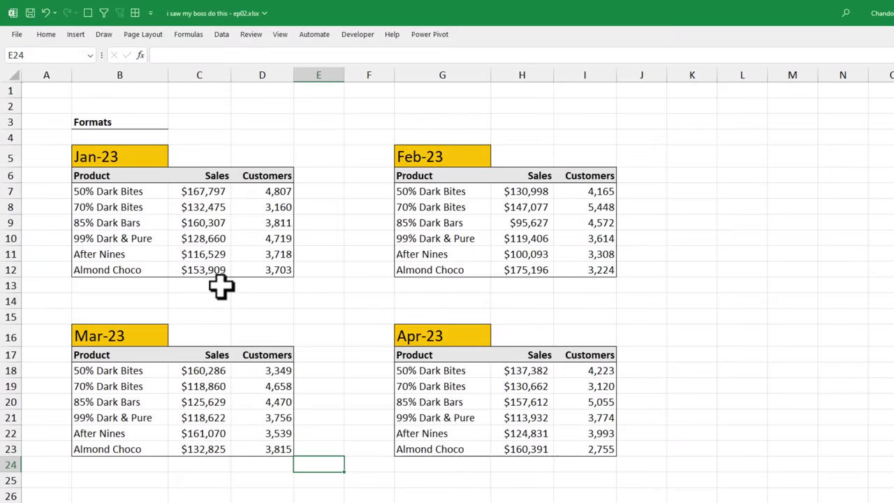
# Step: Try totalling the Jan-23 Sales and Customers columns with separate SUM formulas in C13 and D13, and clear both cells
pyautogui.moveTo(193, 281); pyautogui.dragTo(266, 283)
pyautogui.moveTo(528, 285); pyautogui.dragTo(605, 283)
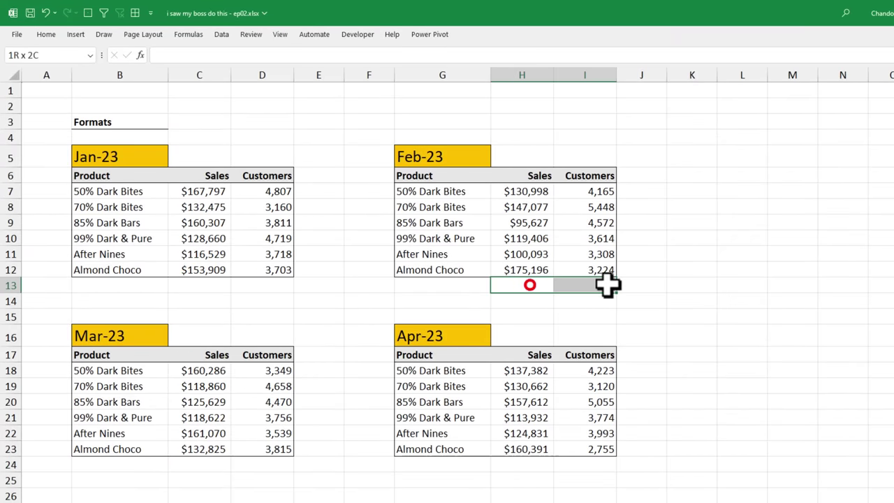
pyautogui.click(210, 287)
pyautogui.write('=sum')
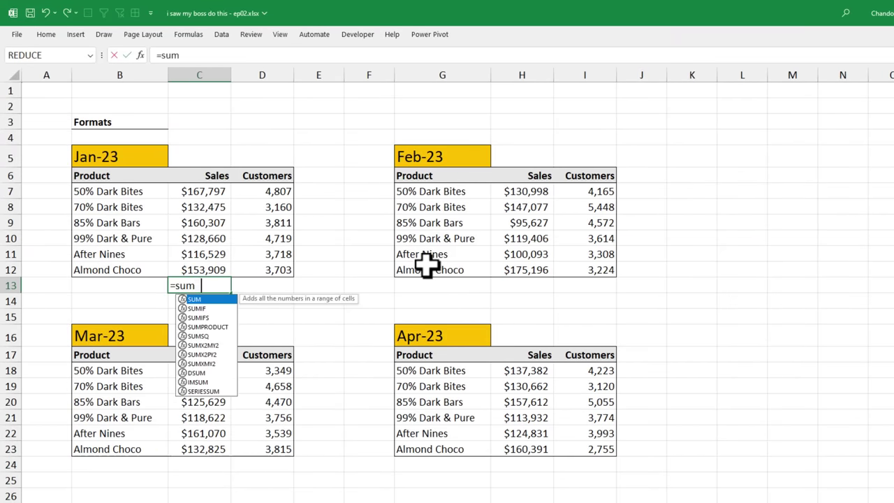
pyautogui.press('Tab')
pyautogui.moveTo(210, 190); pyautogui.dragTo(212, 278)
pyautogui.press('Return')
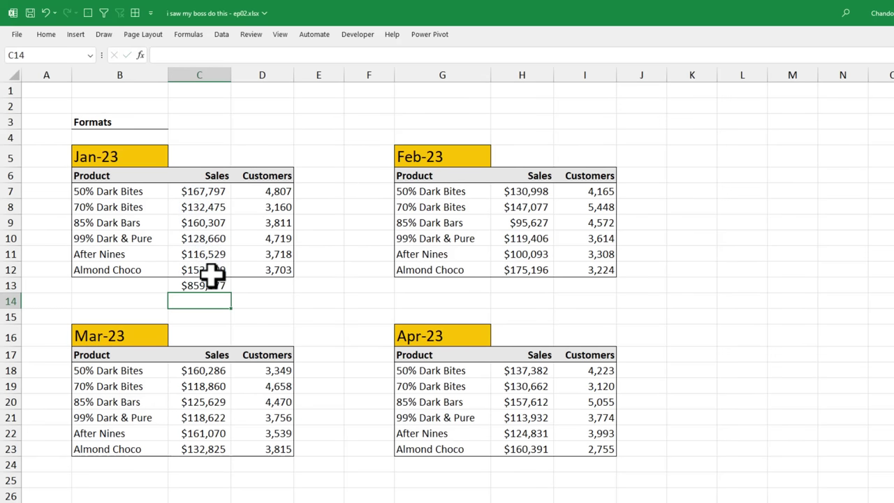
pyautogui.click(286, 284)
pyautogui.write('=sum(d7:d12)')
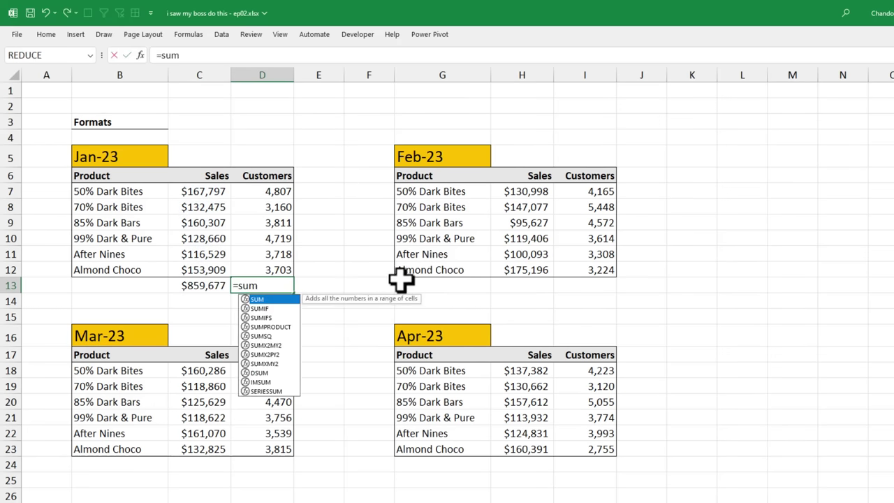
pyautogui.press('Return')
pyautogui.moveTo(194, 286); pyautogui.dragTo(291, 281)
pyautogui.press('Delete')
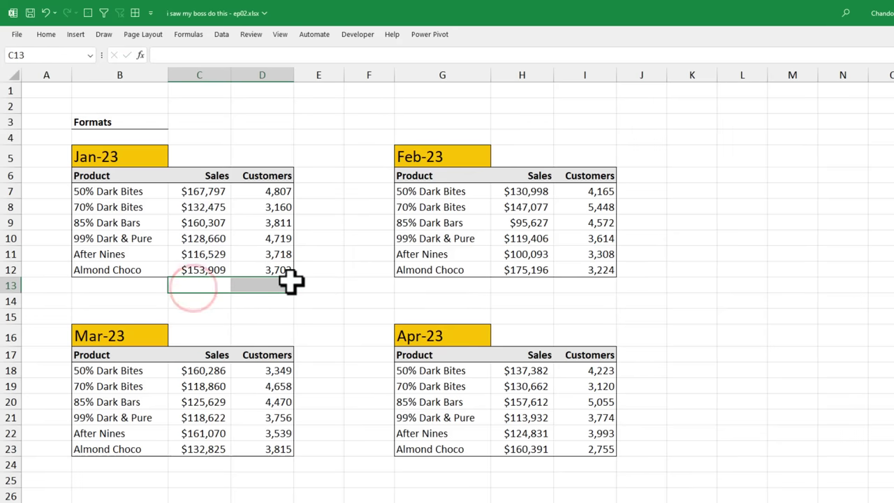
# Step: Add AutoSum totals below all four monthly tables at once, in C13:D13, H13:I13, C24:D24 and H24:I24
pyautogui.moveTo(541, 288); pyautogui.dragTo(587, 288)
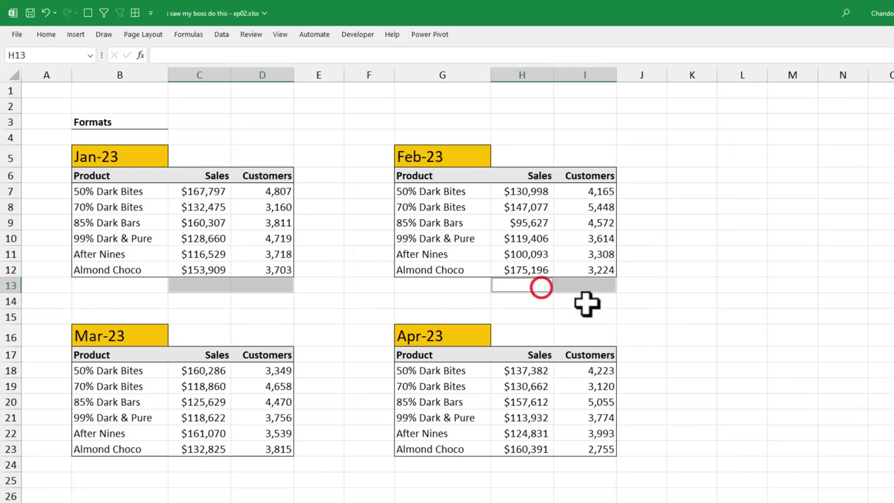
pyautogui.moveTo(214, 468); pyautogui.dragTo(280, 467)
pyautogui.moveTo(541, 466); pyautogui.dragTo(587, 466)
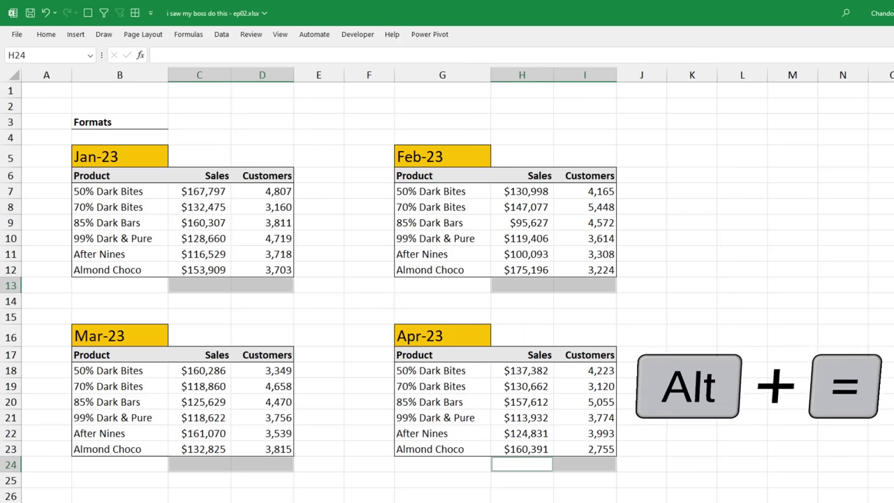
pyautogui.hotkey('alt', '=')
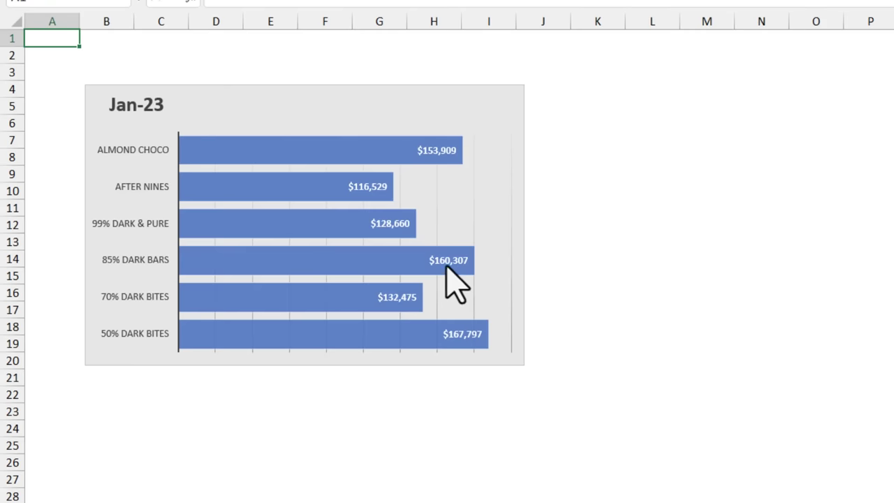
# Step: Give the Jan-23 bar chart's data labels the custom number format $#, "k" to show sales in thousands
pyautogui.click(462, 337)
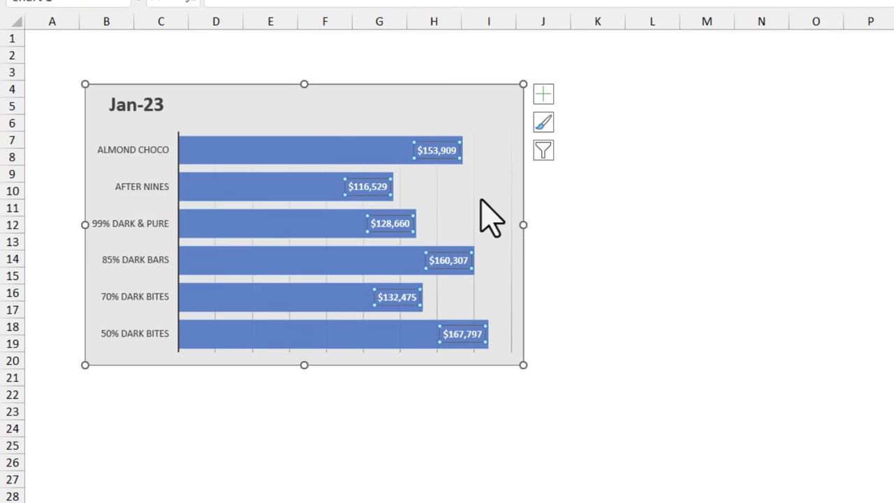
pyautogui.hotkey('ctrl', '1')
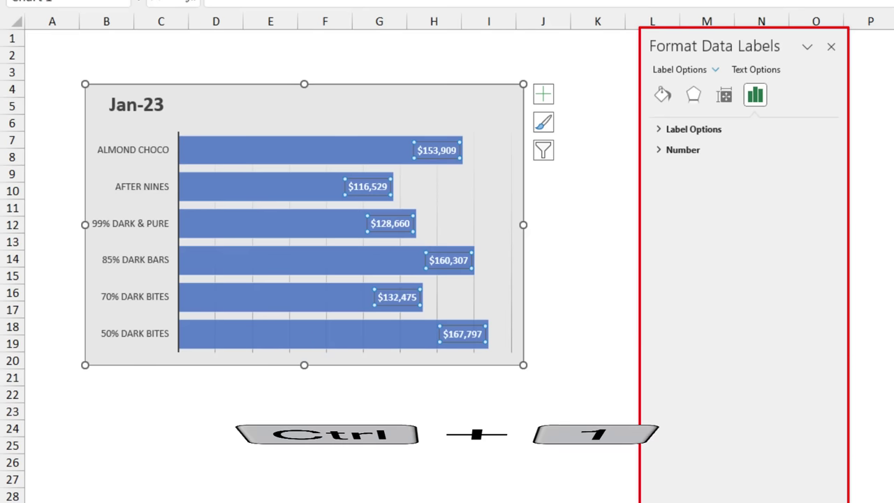
pyautogui.click(661, 148)
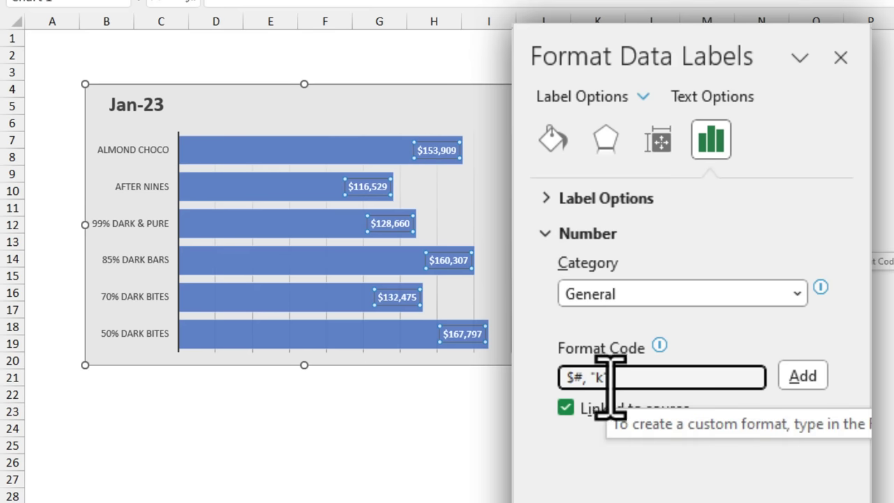
pyautogui.click(803, 376)
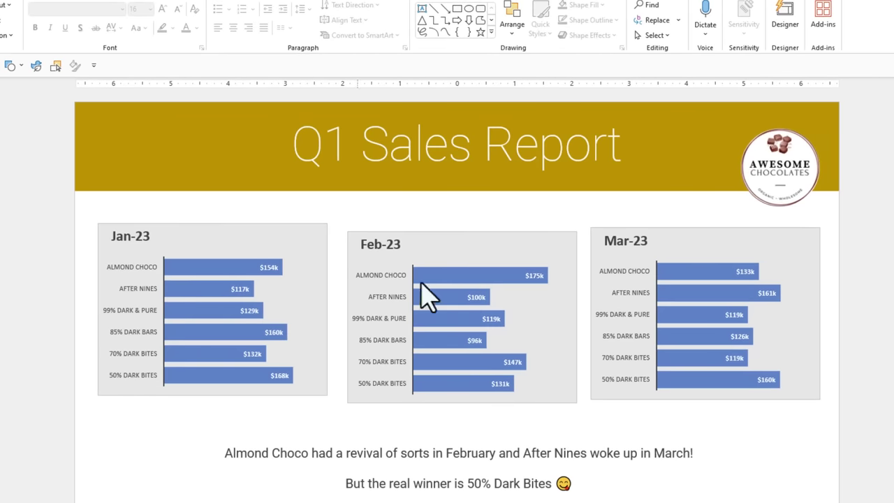
# Step: On the PowerPoint Q1 Sales Report slide, select the Jan-23, Feb-23 and Mar-23 charts together and apply Align Middle
pyautogui.moveTo(539, 404); pyautogui.dragTo(538, 403)
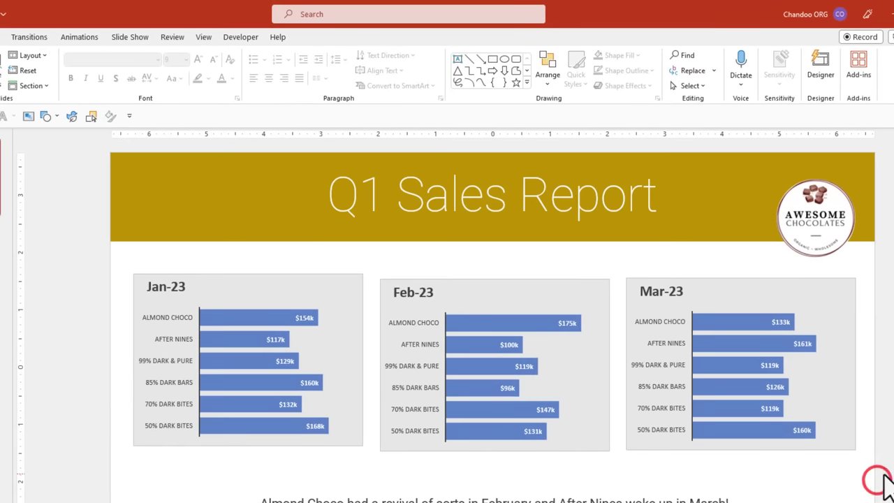
pyautogui.moveTo(844, 424); pyautogui.dragTo(114, 264)
pyautogui.moveTo(151, 314); pyautogui.dragTo(109, 271)
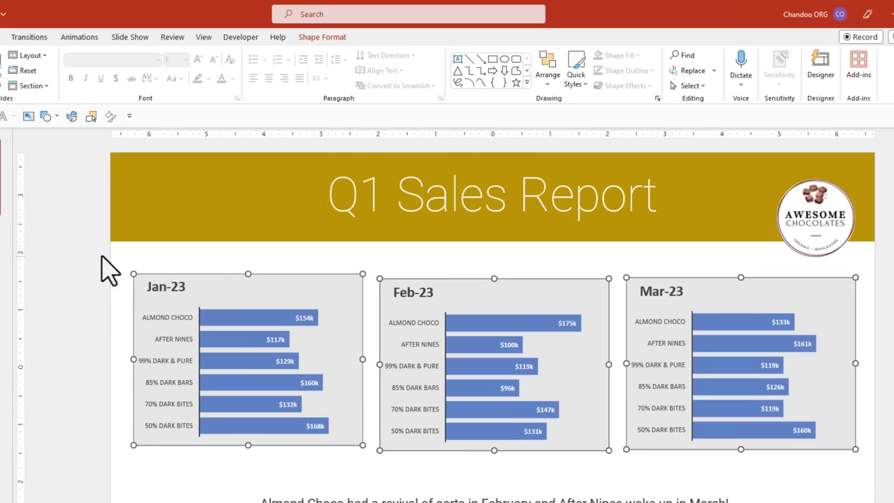
pyautogui.click(316, 39)
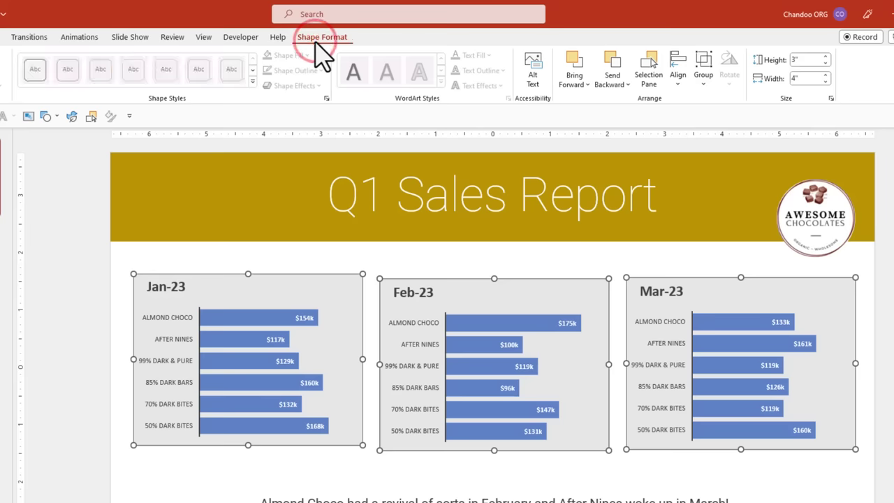
pyautogui.click(678, 84)
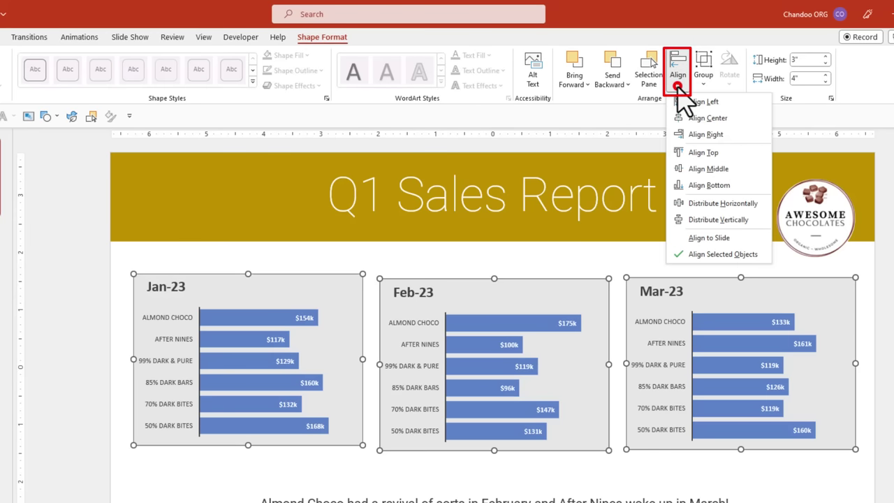
pyautogui.click(686, 170)
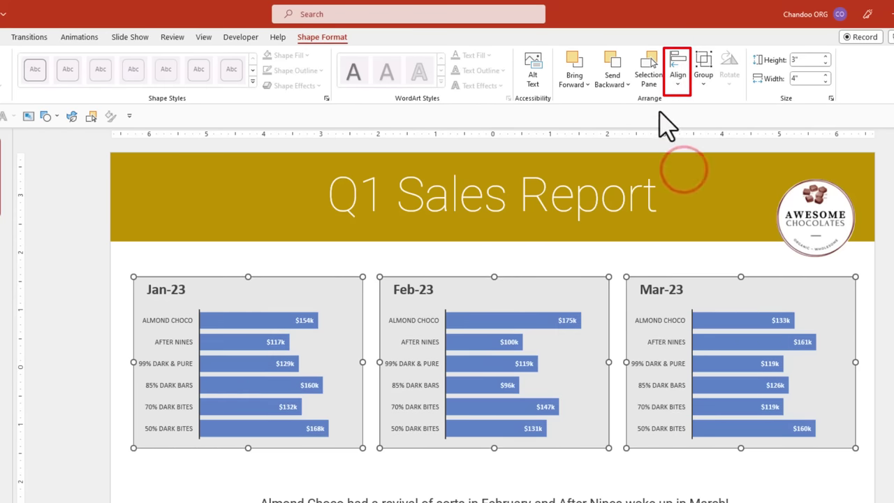
# Step: Distribute the three selected charts horizontally across the slide and deselect them
pyautogui.click(679, 84)
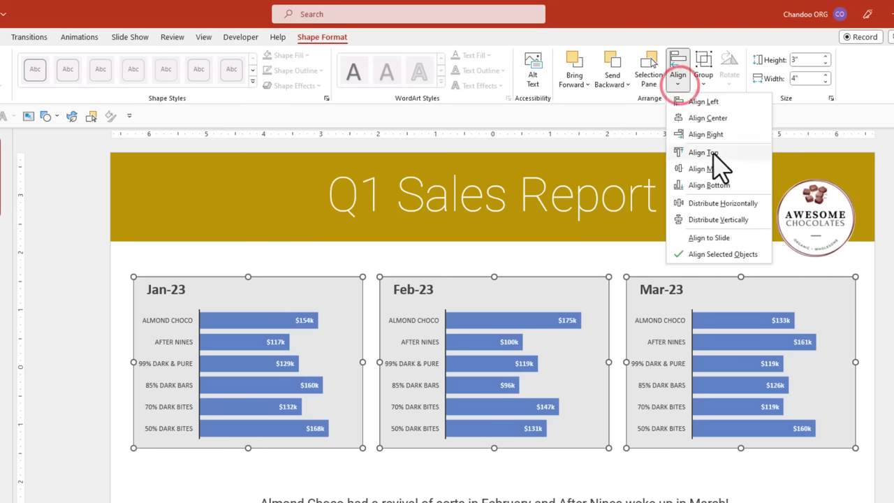
pyautogui.click(699, 203)
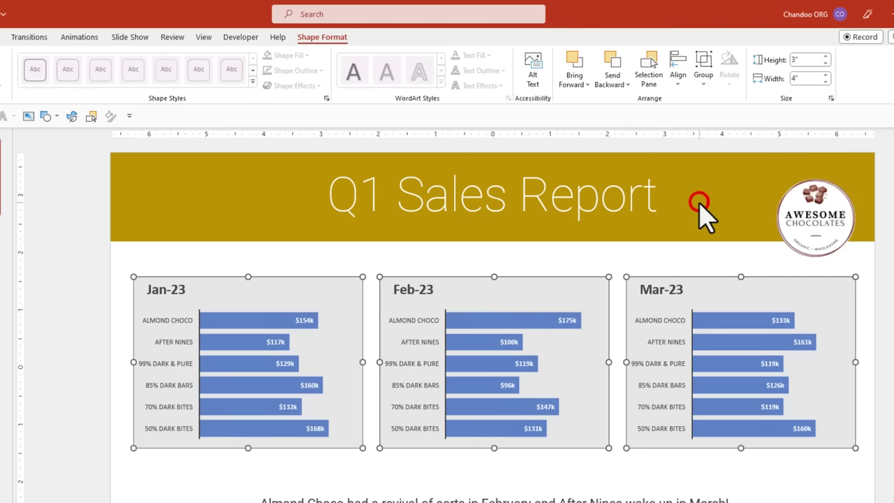
pyautogui.click(775, 485)
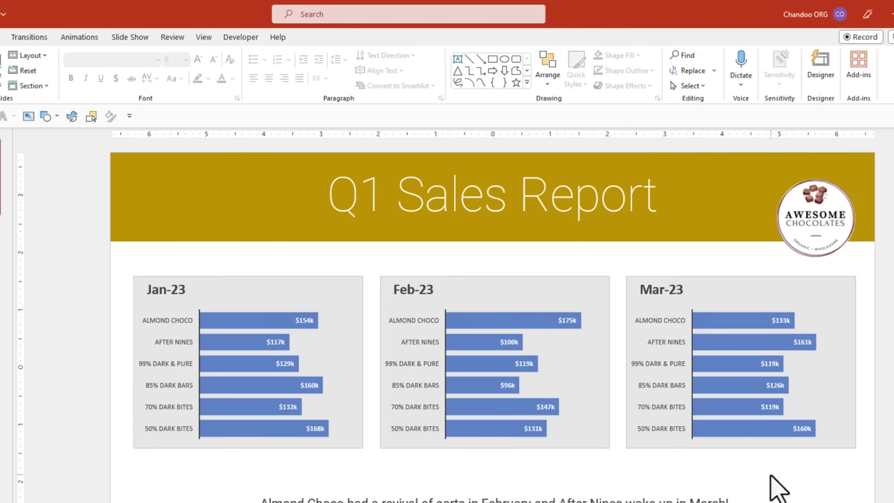